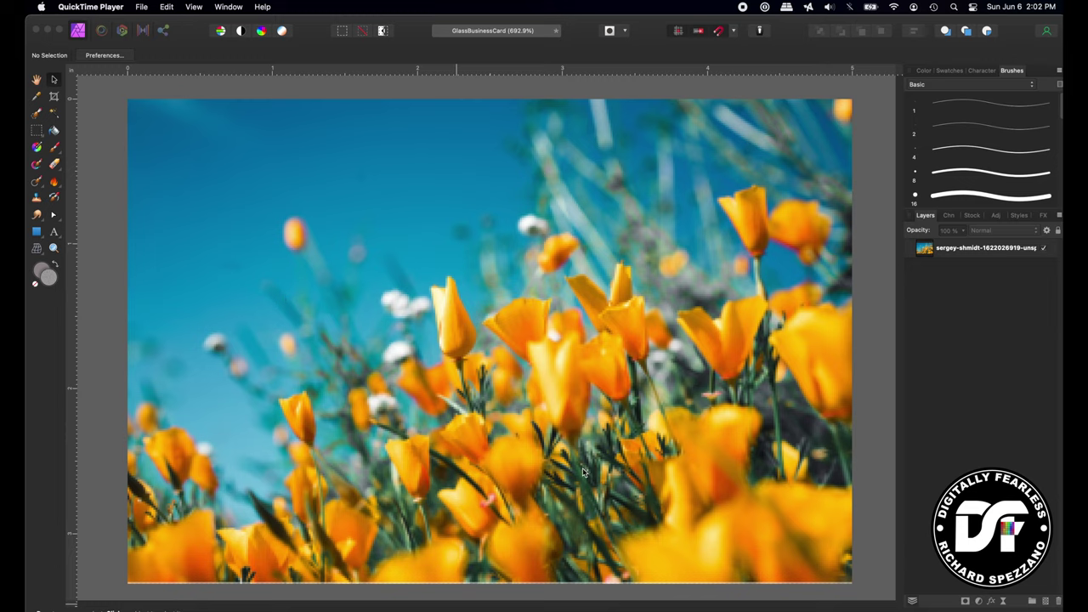
- Draw a card-shaped rounded rectangle over the flower photo and centre it
{"action": "left_click", "coordinate": [296, 484]}
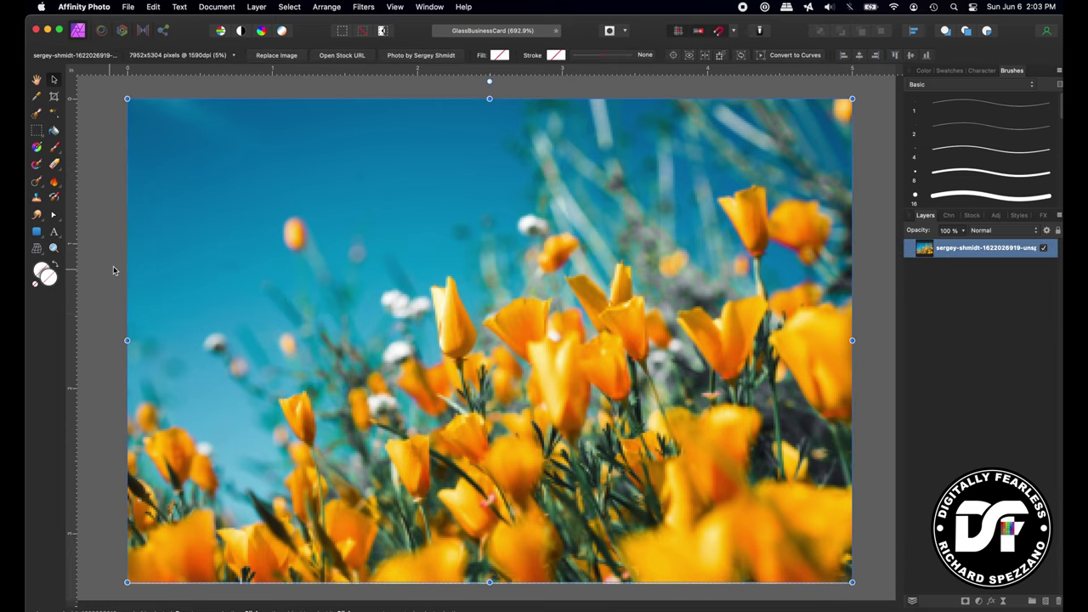
{"action": "left_click", "coordinate": [36, 232]}
{"action": "left_click_drag", "start_coordinate": [309, 229], "coordinate": [736, 520]}
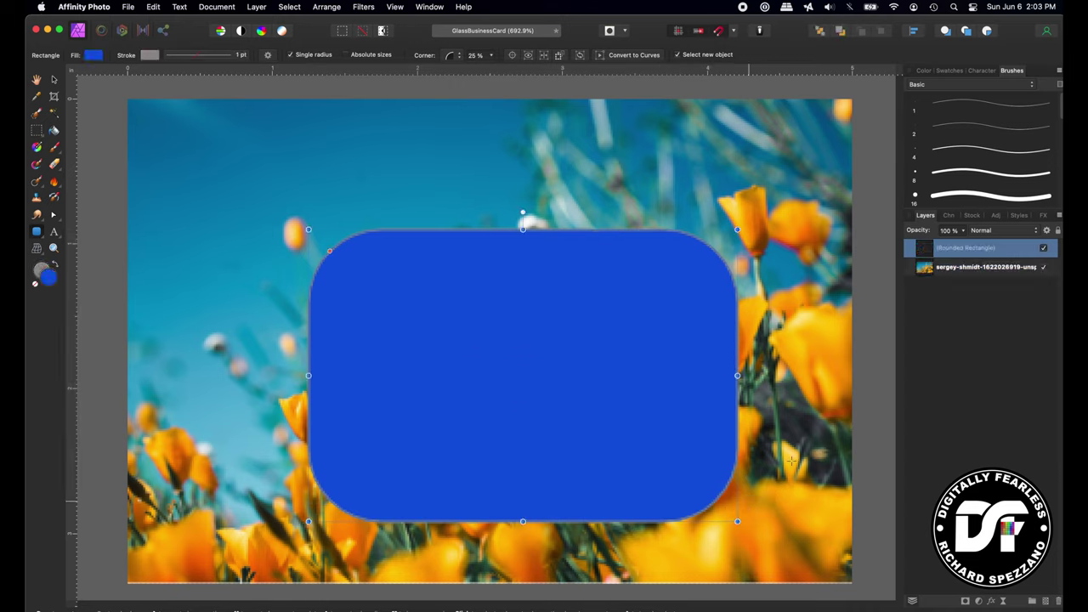
{"action": "left_click", "coordinate": [55, 79]}
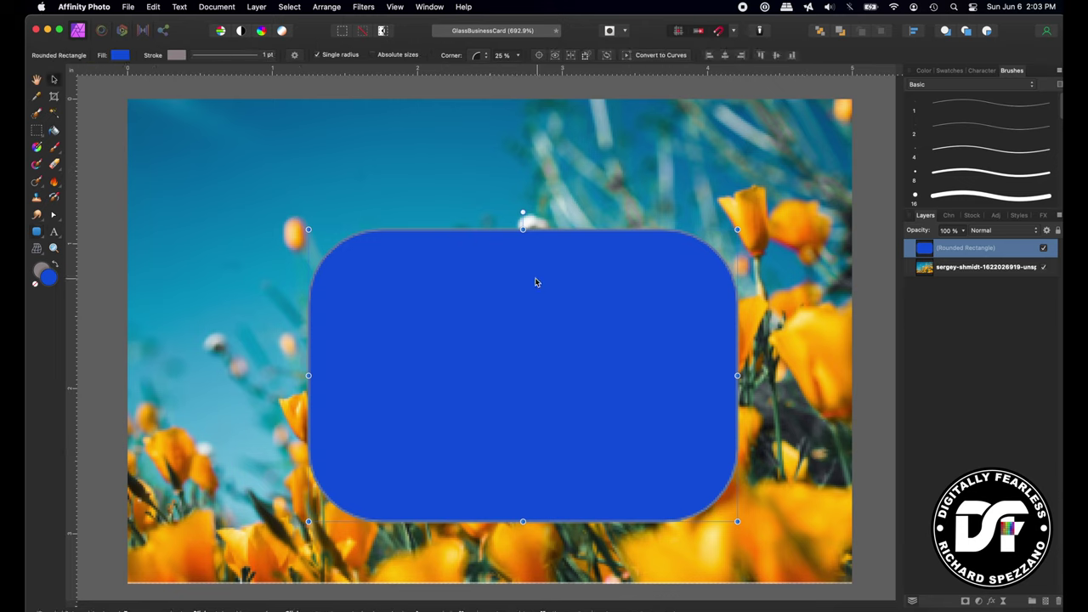
{"action": "left_click_drag", "start_coordinate": [453, 306], "coordinate": [421, 251]}
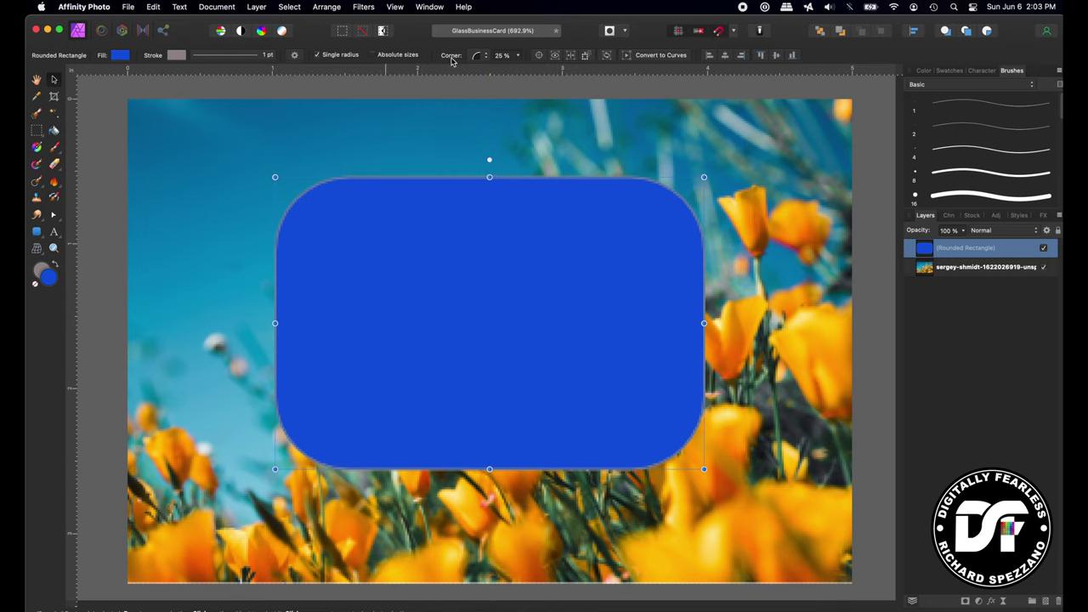
- Set the rectangle's corner radius to 6%
{"action": "left_click", "coordinate": [517, 56]}
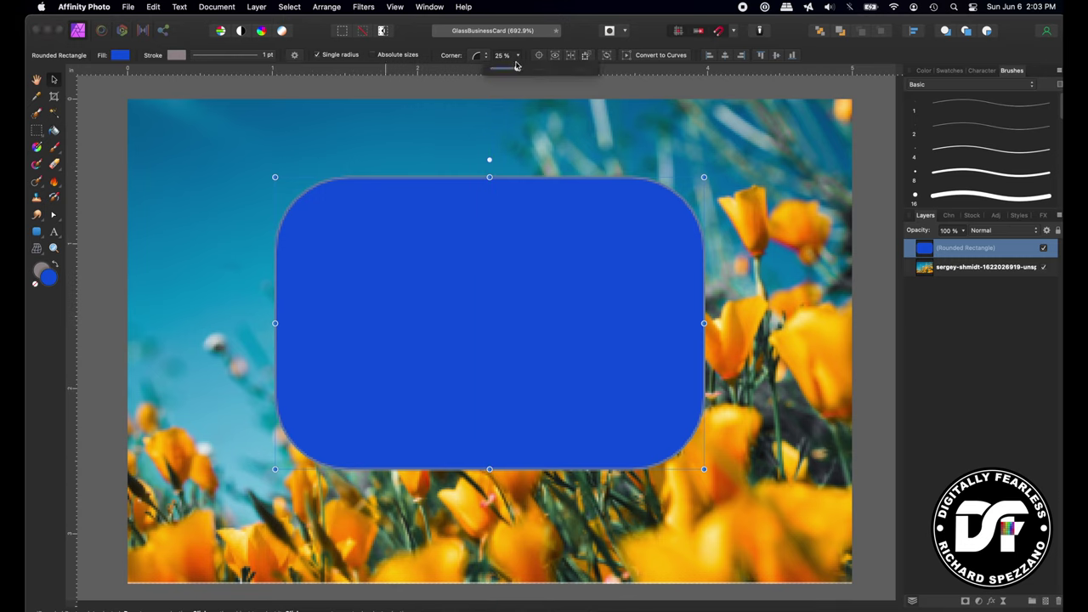
{"action": "left_click_drag", "start_coordinate": [515, 71], "coordinate": [454, 74]}
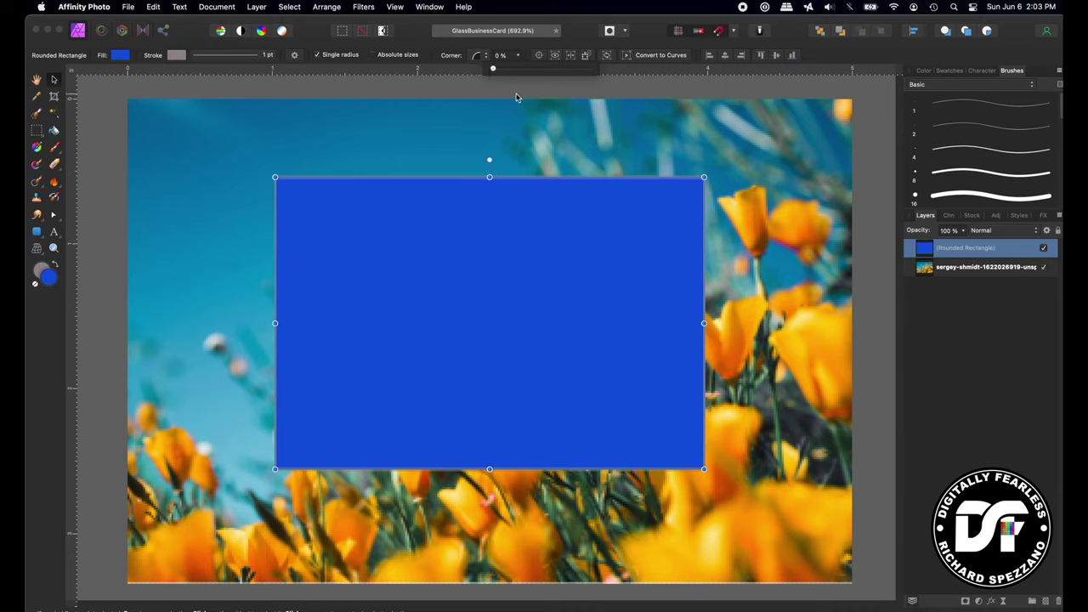
{"action": "left_click", "coordinate": [499, 71]}
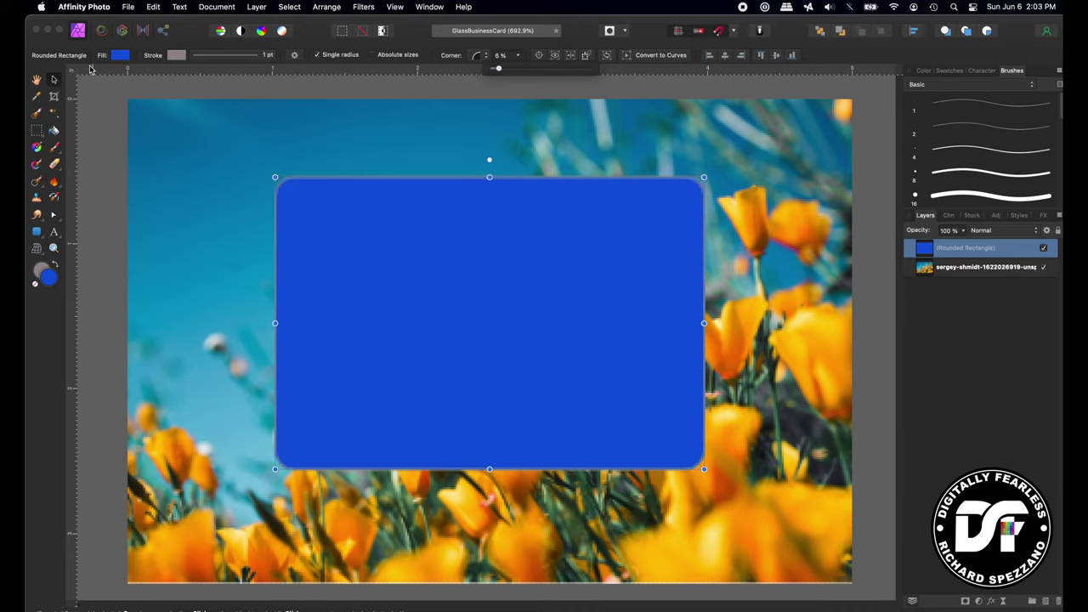
- Fill the card with grey (H 221, S 3, L 51) and raise fill noise to maximum
{"action": "left_click", "coordinate": [60, 83]}
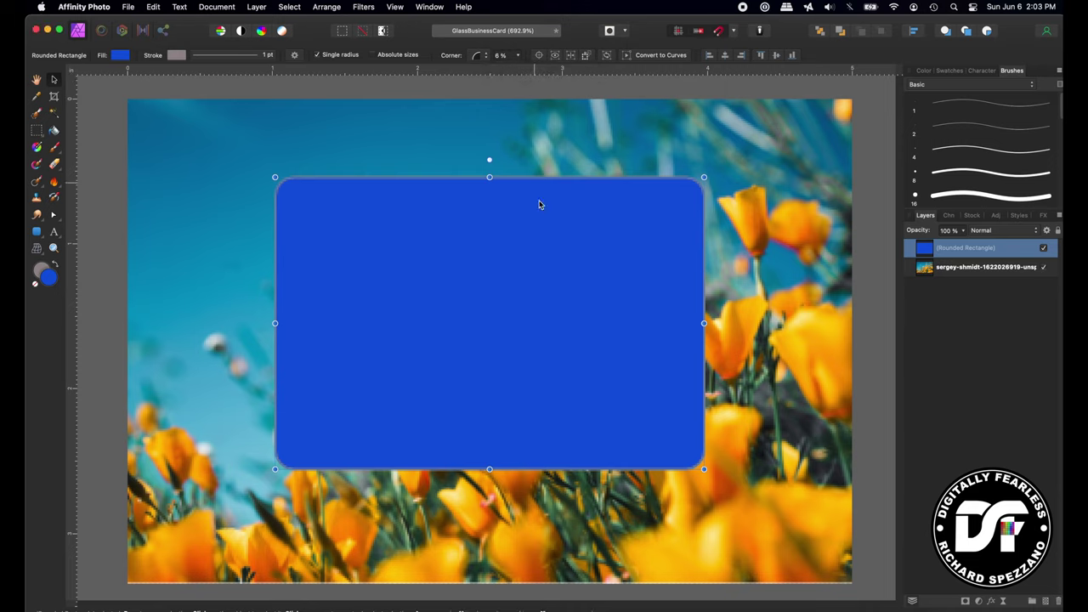
{"action": "left_click", "coordinate": [120, 56]}
{"action": "left_click_drag", "start_coordinate": [201, 124], "coordinate": [208, 156]}
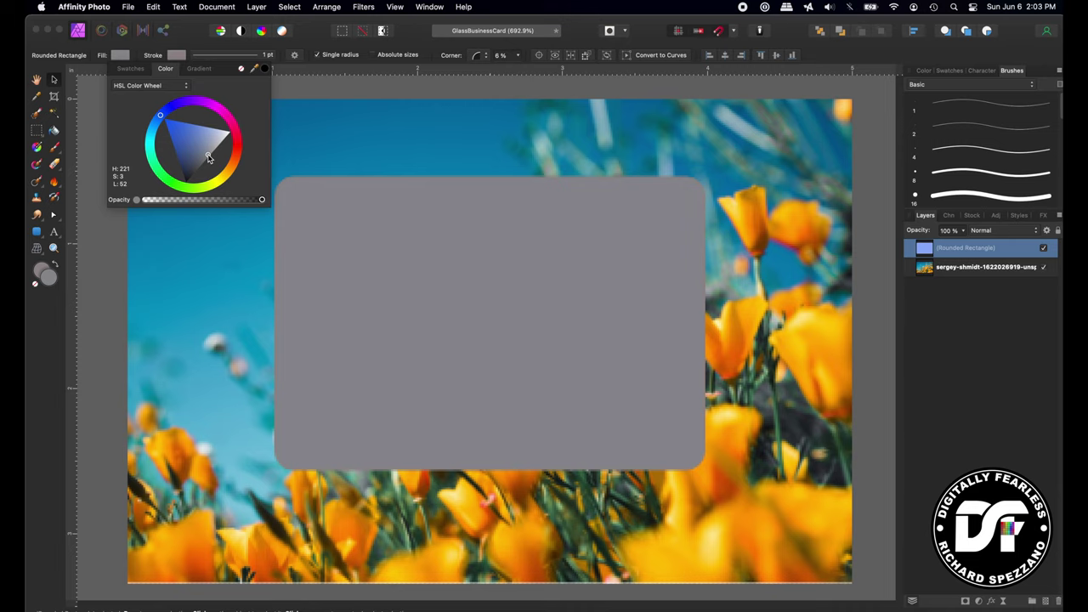
{"action": "left_click_drag", "start_coordinate": [209, 157], "coordinate": [206, 155]}
{"action": "left_click", "coordinate": [137, 204]}
{"action": "left_click_drag", "start_coordinate": [145, 200], "coordinate": [293, 200]}
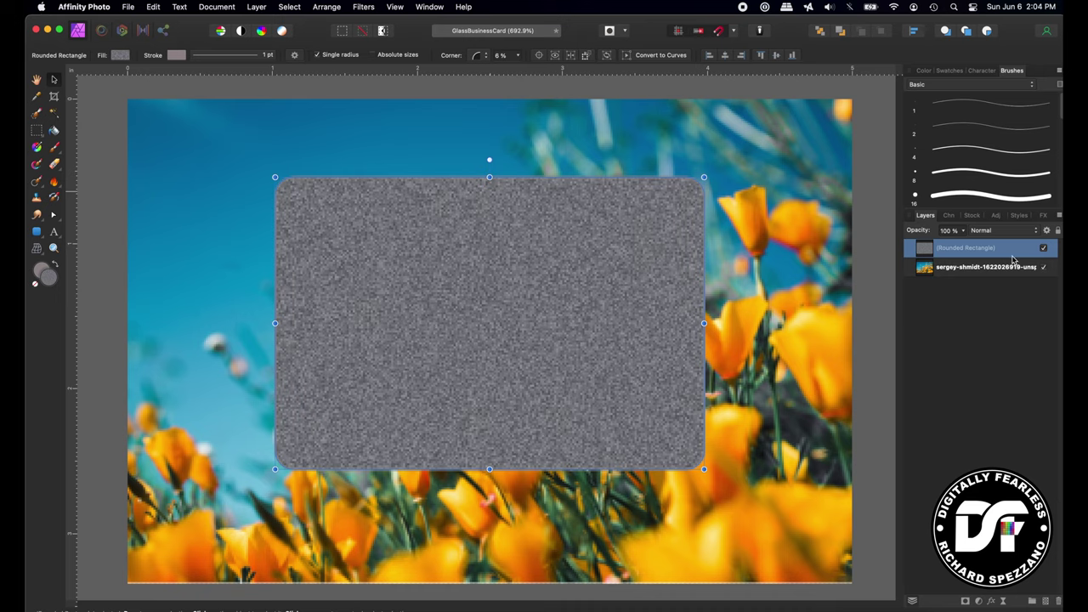
- Drag the card's Source Layer Ranges top-right node down to 0% so the photo shows through
{"action": "left_click", "coordinate": [1047, 230]}
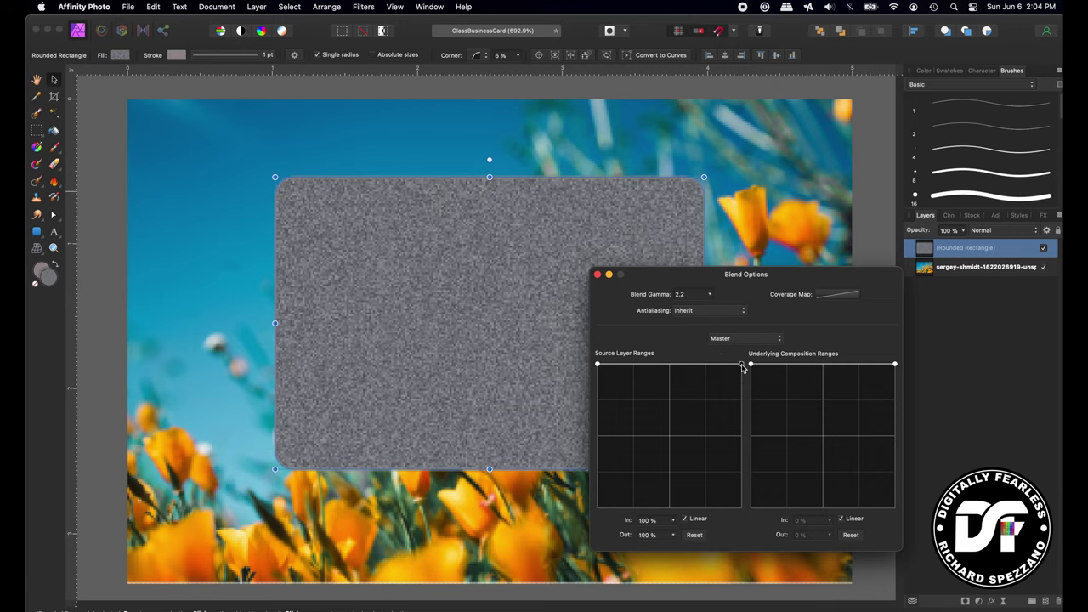
{"action": "left_click_drag", "start_coordinate": [742, 366], "coordinate": [753, 518]}
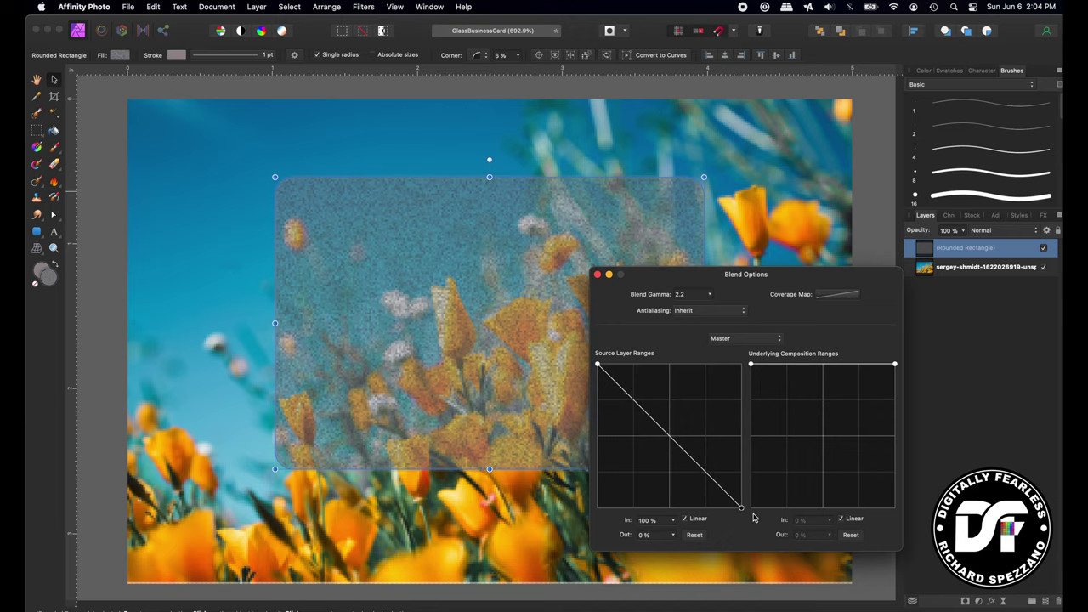
{"action": "left_click", "coordinate": [596, 275]}
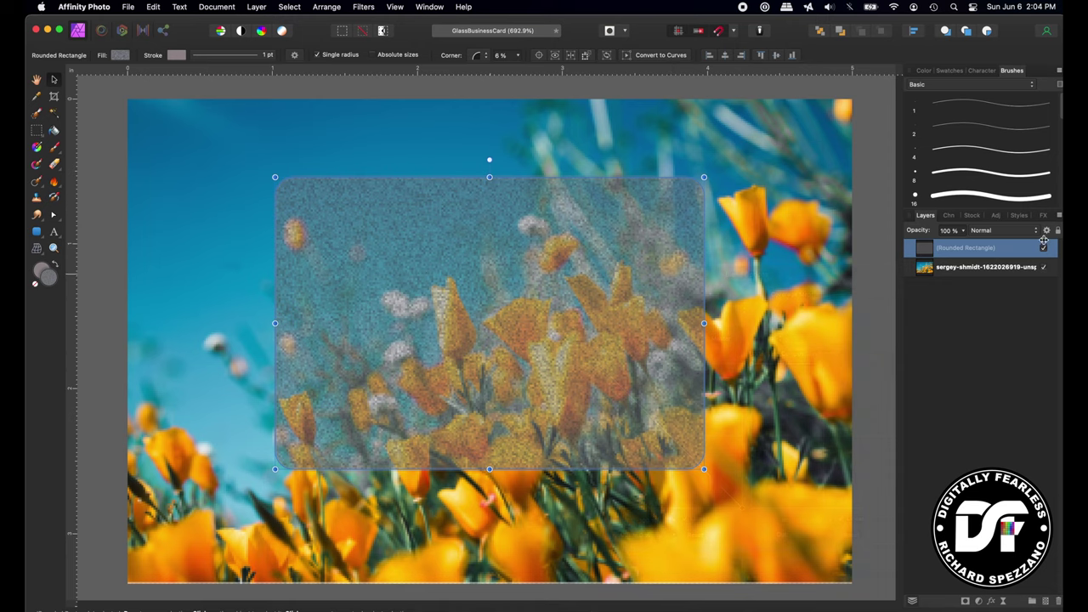
{"action": "left_click", "coordinate": [991, 601]}
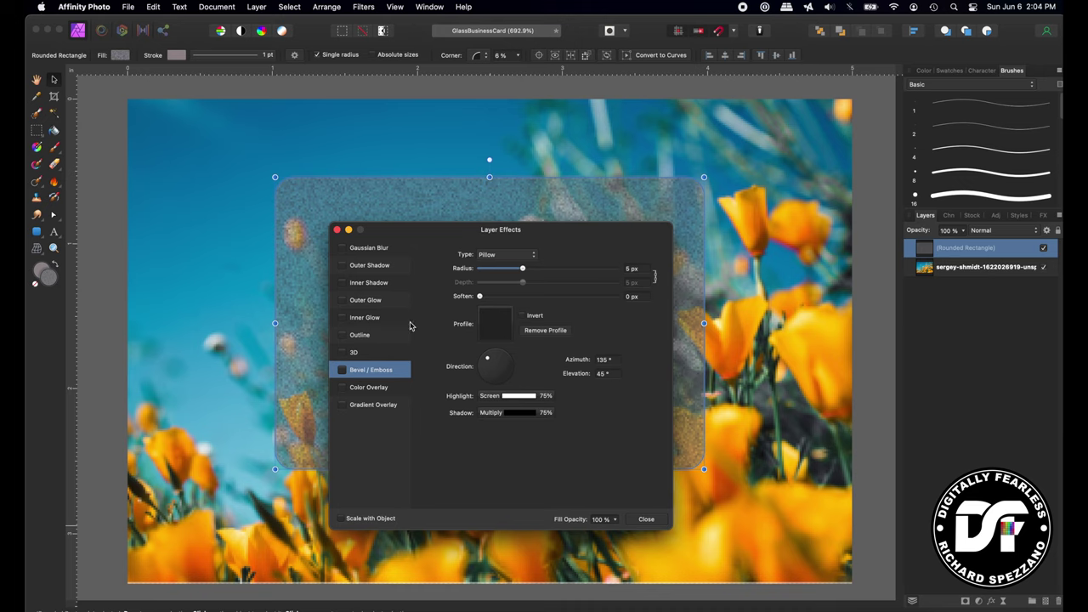
- Lower the card's fill opacity to 89%
{"action": "left_click_drag", "start_coordinate": [440, 235], "coordinate": [688, 262]}
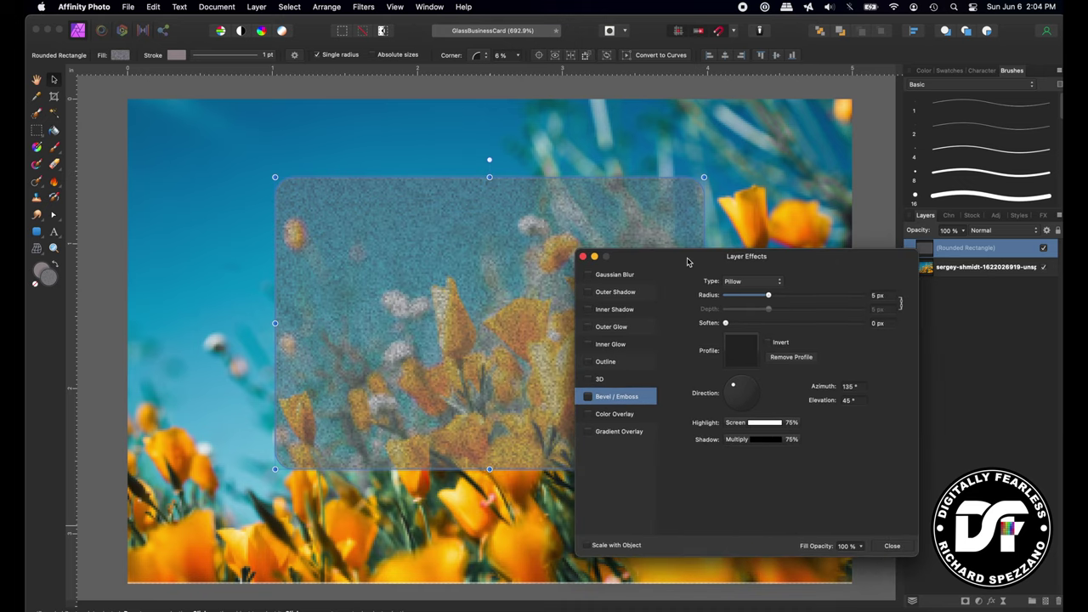
{"action": "left_click", "coordinate": [838, 547]}
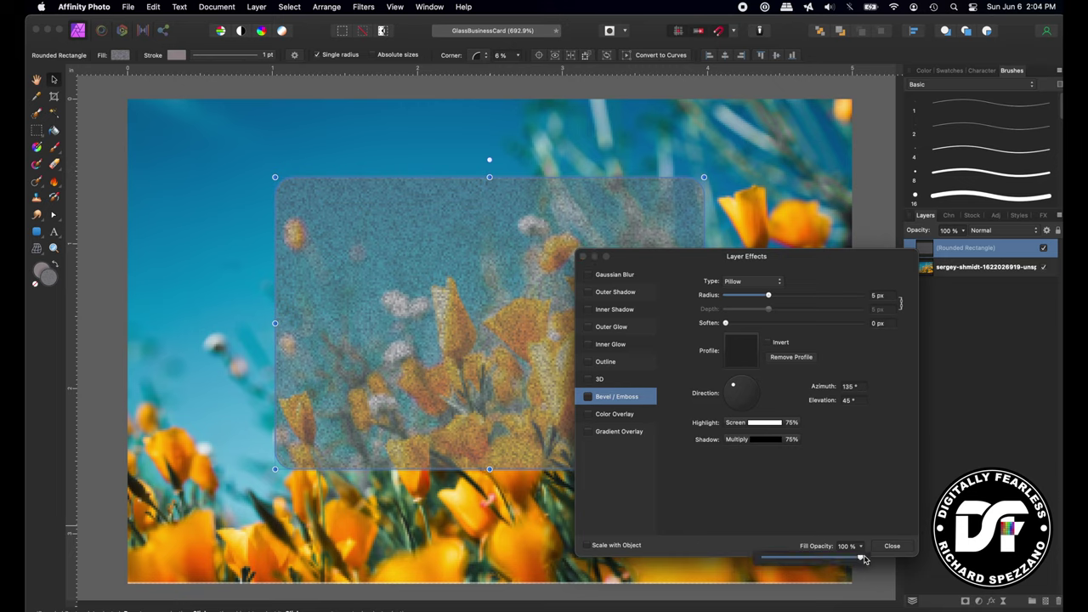
{"action": "left_click_drag", "start_coordinate": [859, 561], "coordinate": [852, 561]}
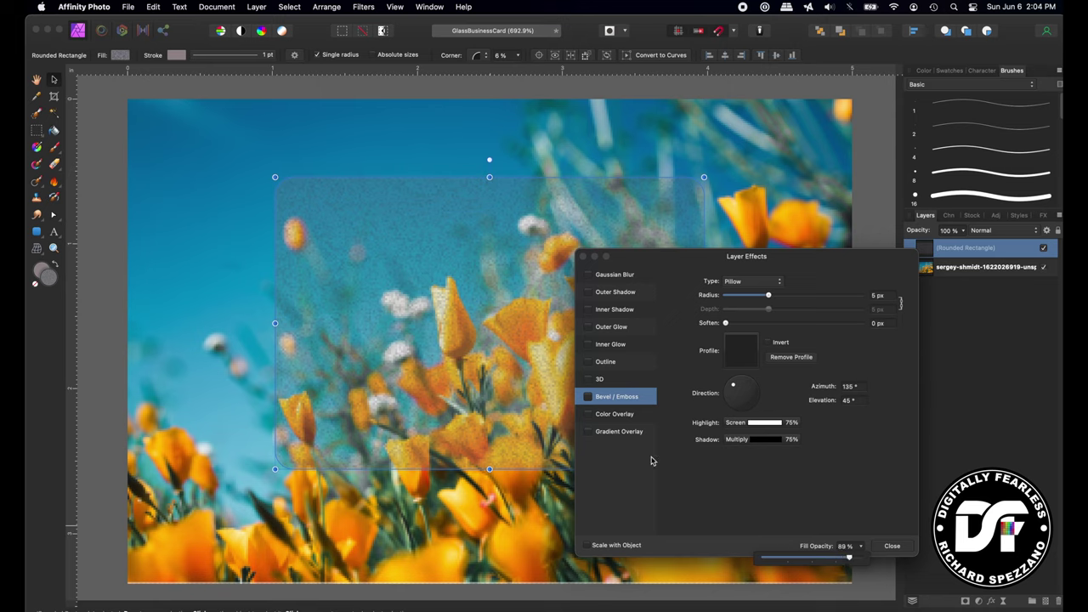
- Add an Outer bevel/emboss with a 0.8 px radius to the card
{"action": "left_click", "coordinate": [587, 396]}
{"action": "left_click", "coordinate": [744, 281]}
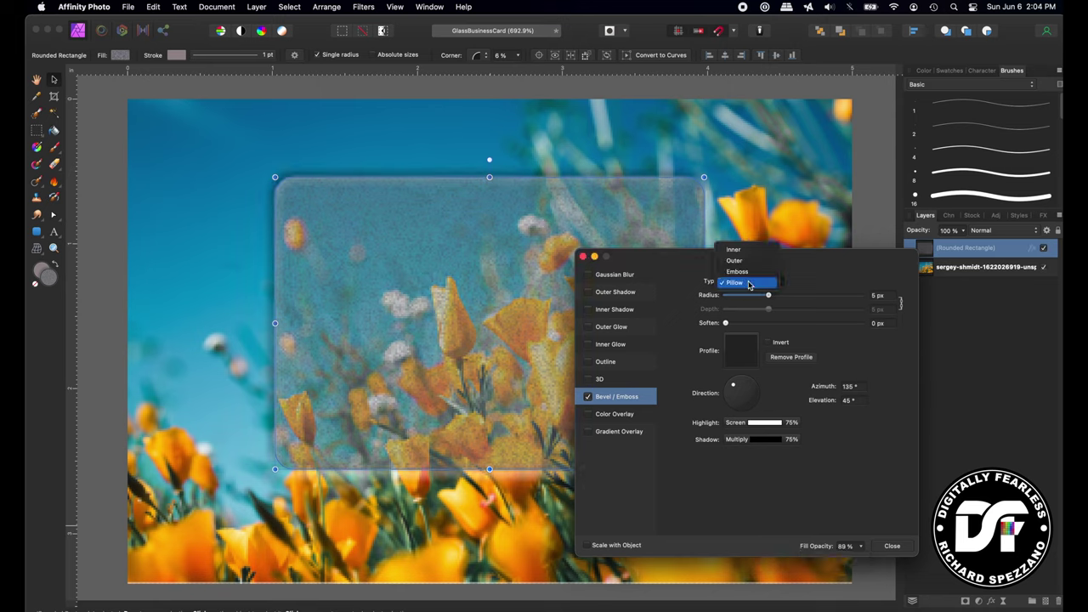
{"action": "left_click", "coordinate": [739, 260]}
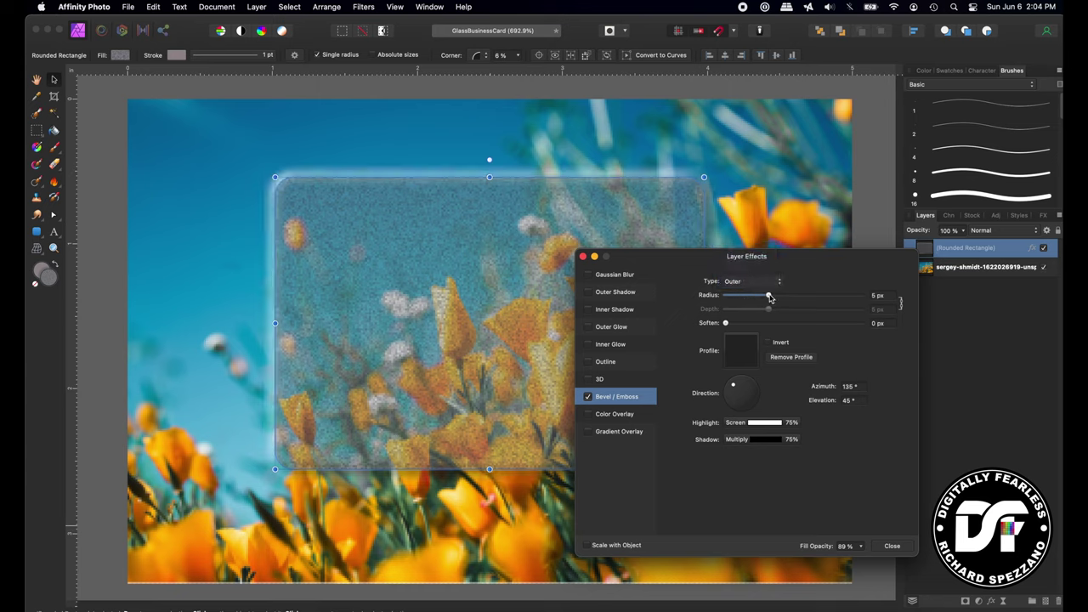
{"action": "left_click_drag", "start_coordinate": [769, 297], "coordinate": [751, 299]}
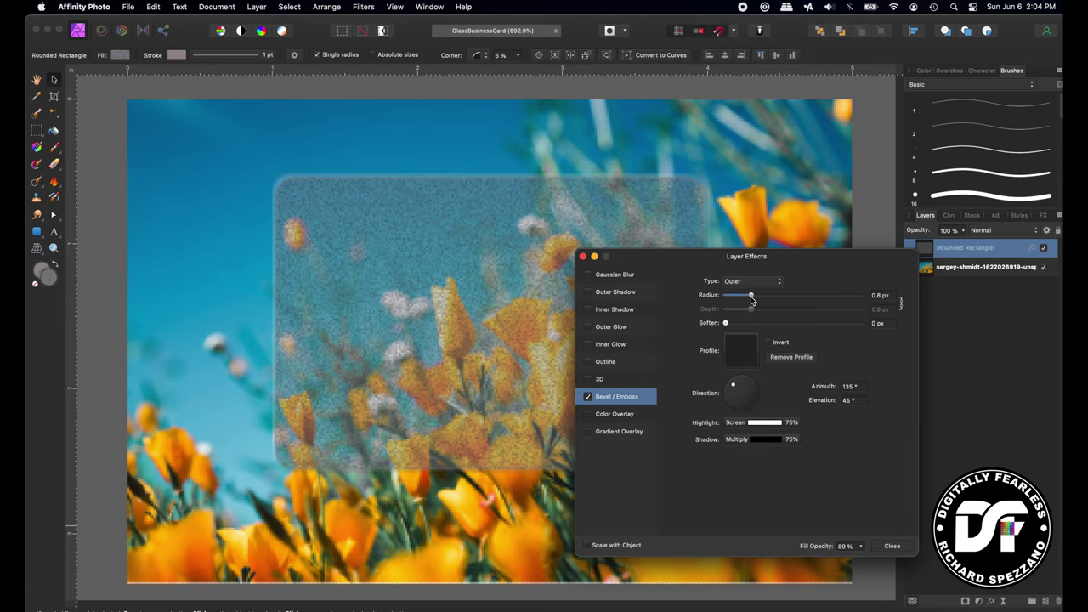
{"action": "left_click_drag", "start_coordinate": [752, 299], "coordinate": [751, 299]}
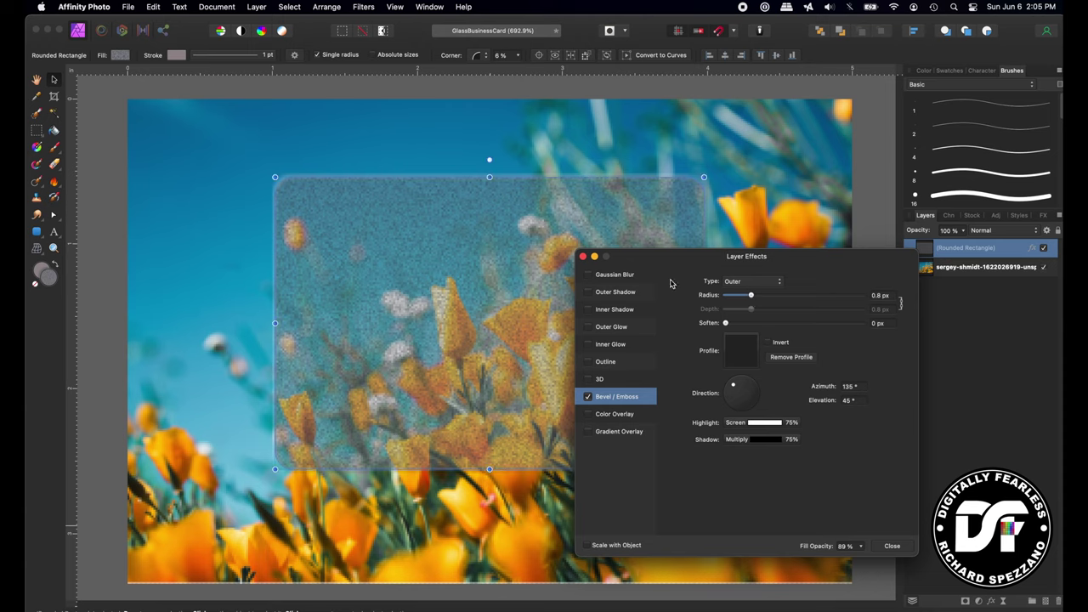
{"action": "left_click", "coordinate": [583, 257]}
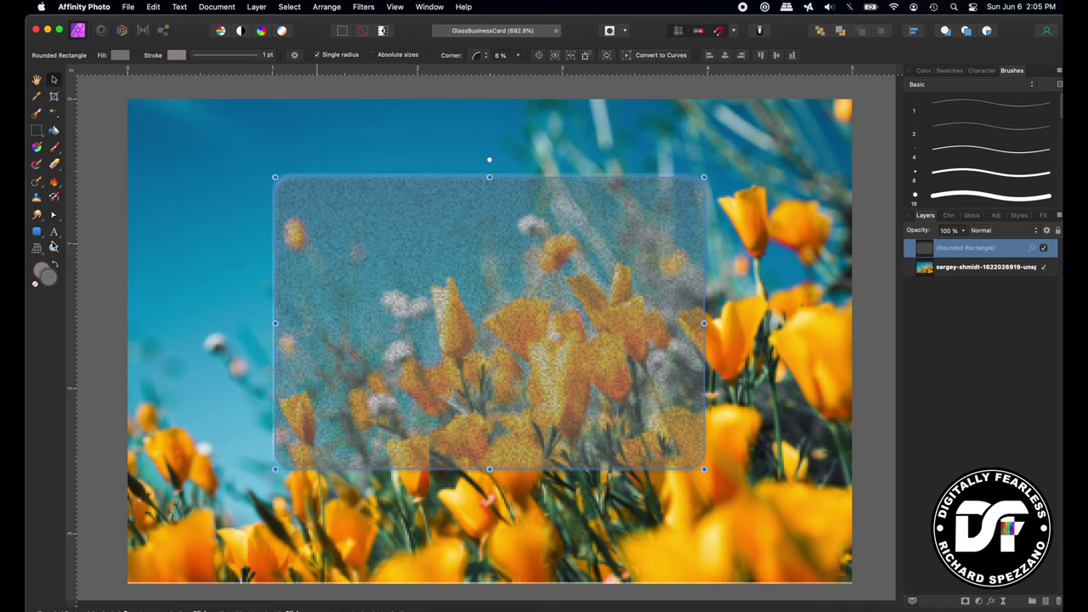
- Type 'Mary's Flower Shop' as new artistic text on the canvas
{"action": "left_click", "coordinate": [55, 235]}
{"action": "left_click_drag", "start_coordinate": [341, 254], "coordinate": [386, 289]}
{"action": "type", "text": "Ma"}
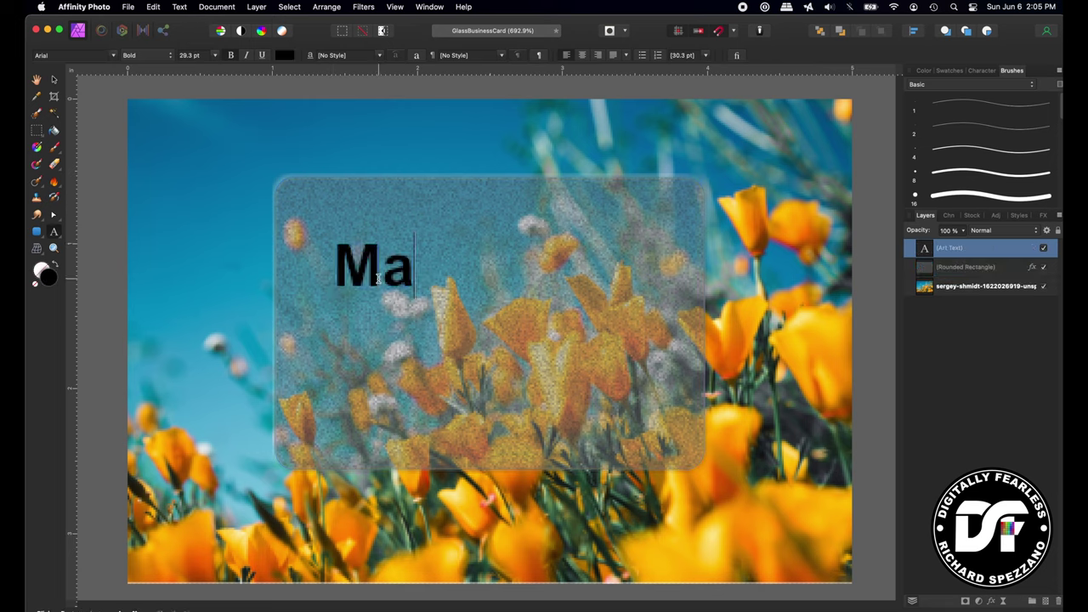
{"action": "type", "text": "ry's"}
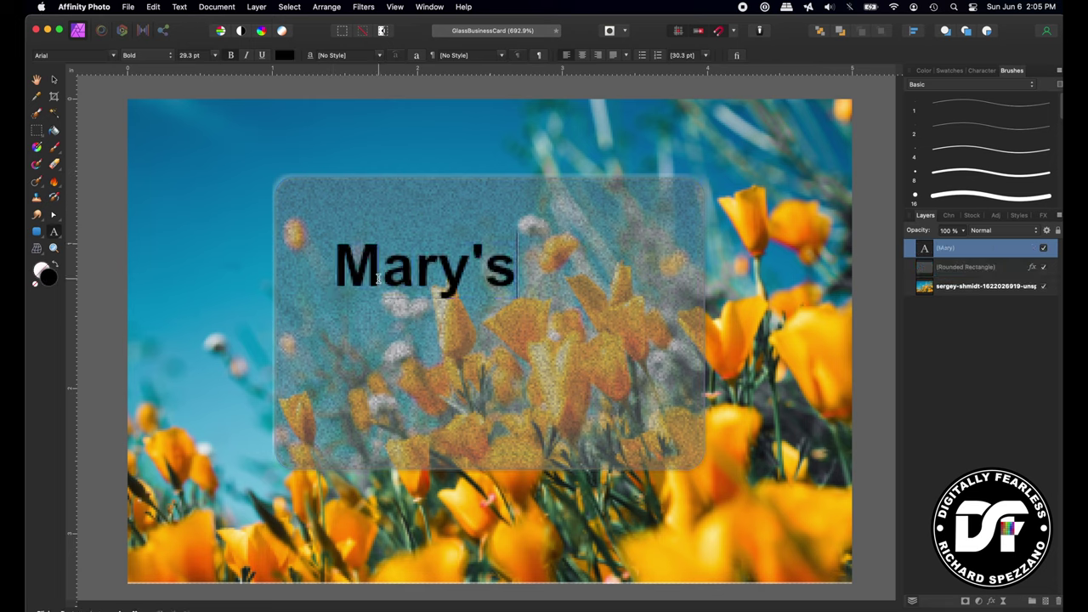
{"action": "type", "text": " Flower Shop"}
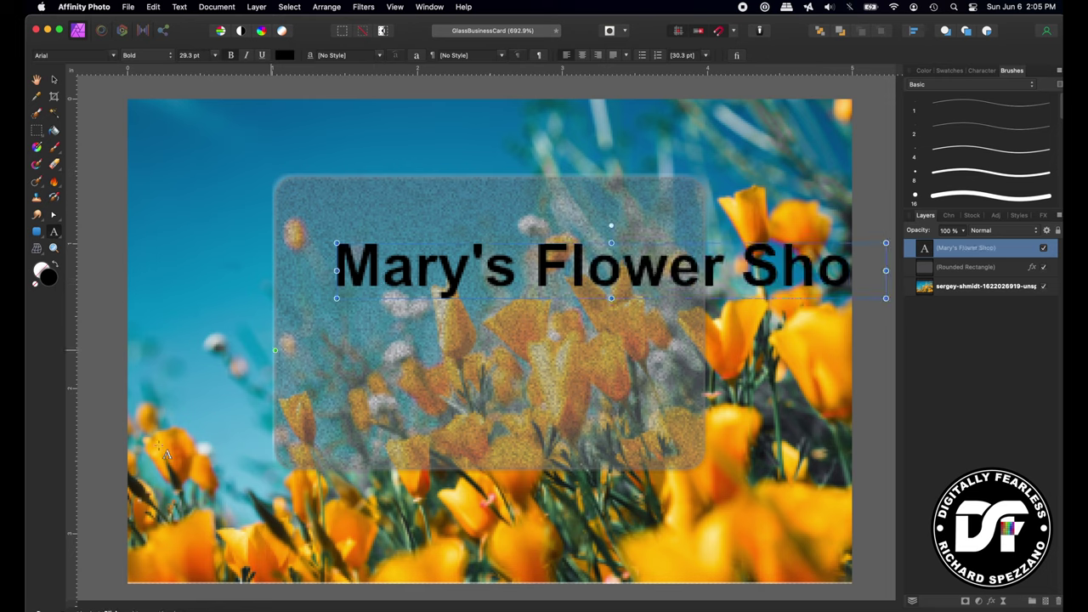
- Scale the heading down to 19.3 pt and place it on the card's upper area
{"action": "left_click", "coordinate": [53, 79]}
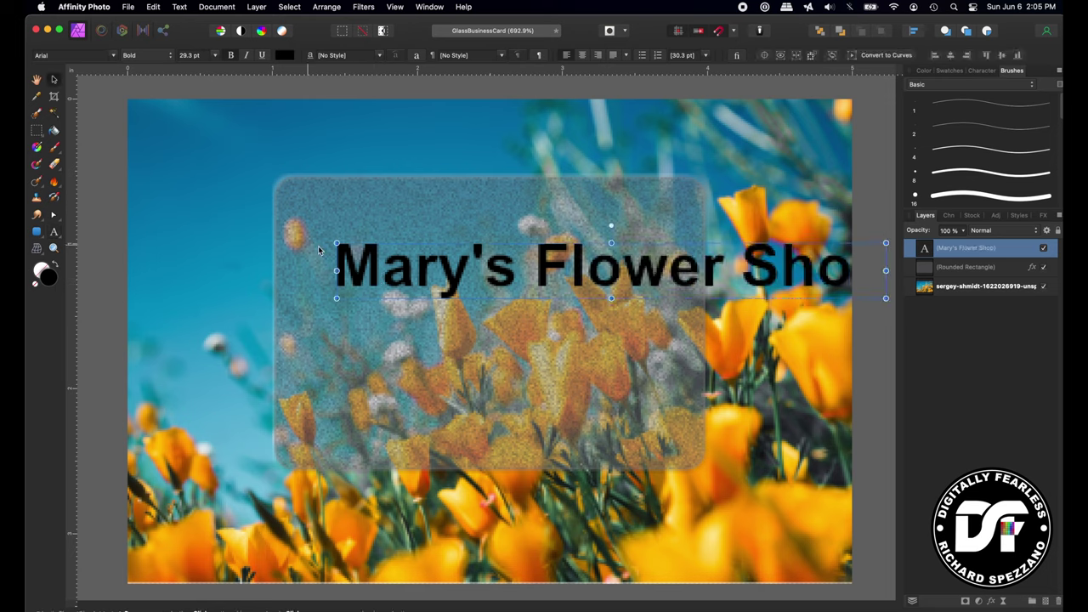
{"action": "left_click_drag", "start_coordinate": [337, 243], "coordinate": [522, 264]}
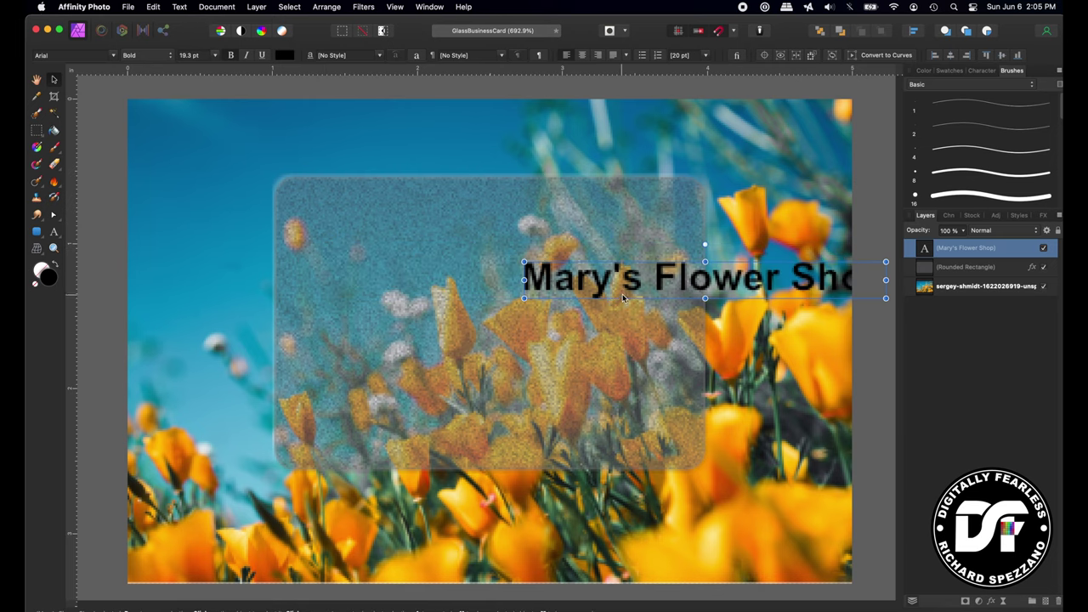
{"action": "left_click_drag", "start_coordinate": [602, 285], "coordinate": [403, 274]}
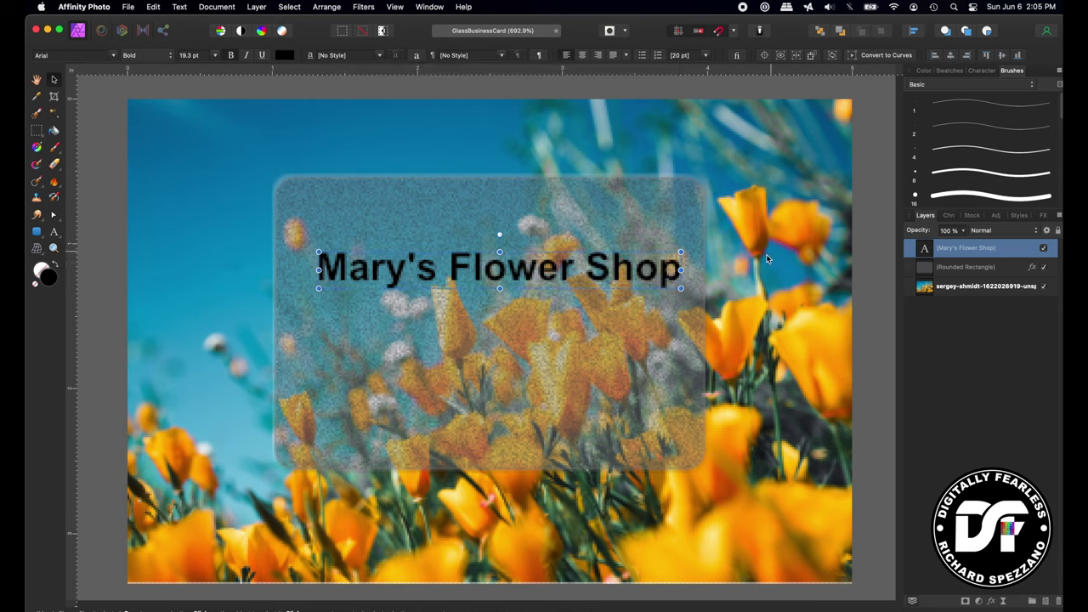
- Give the heading an Outer bevel/emboss with a 0.8 px radius
{"action": "left_click", "coordinate": [989, 601]}
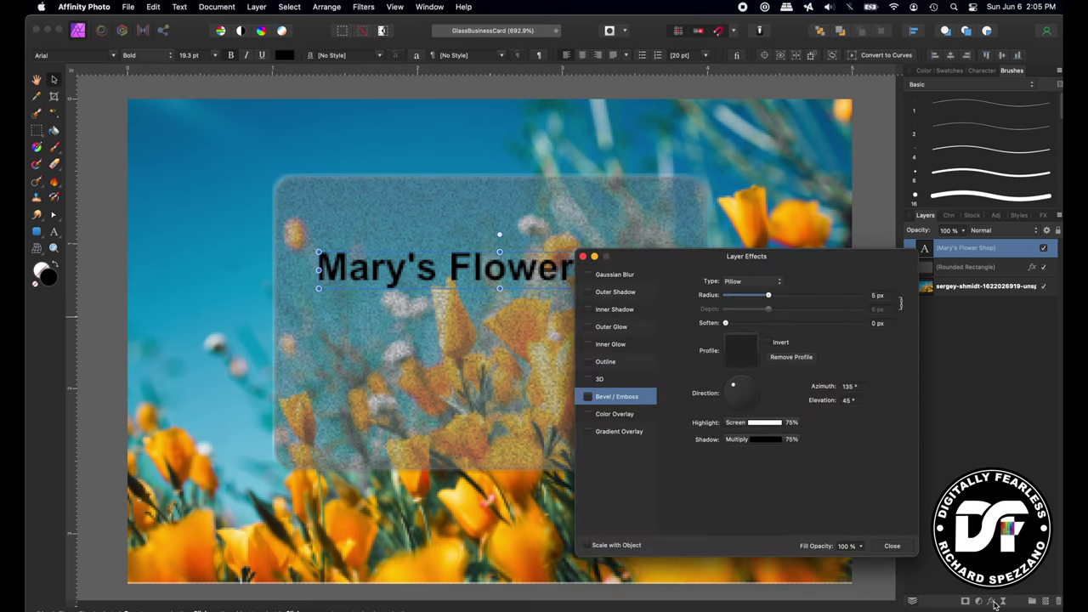
{"action": "left_click", "coordinate": [587, 396]}
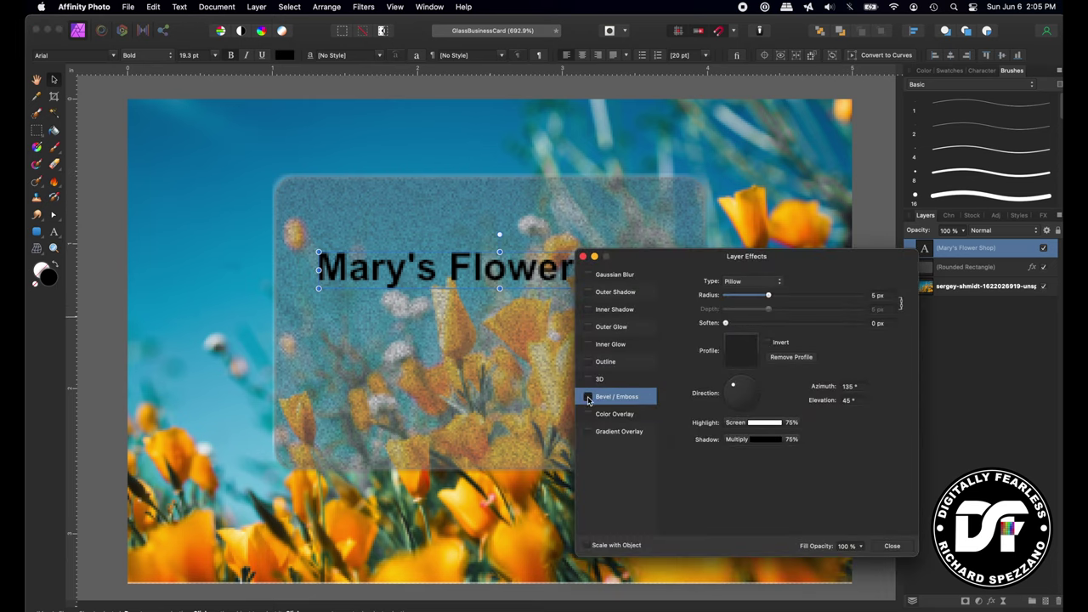
{"action": "left_click", "coordinate": [735, 281]}
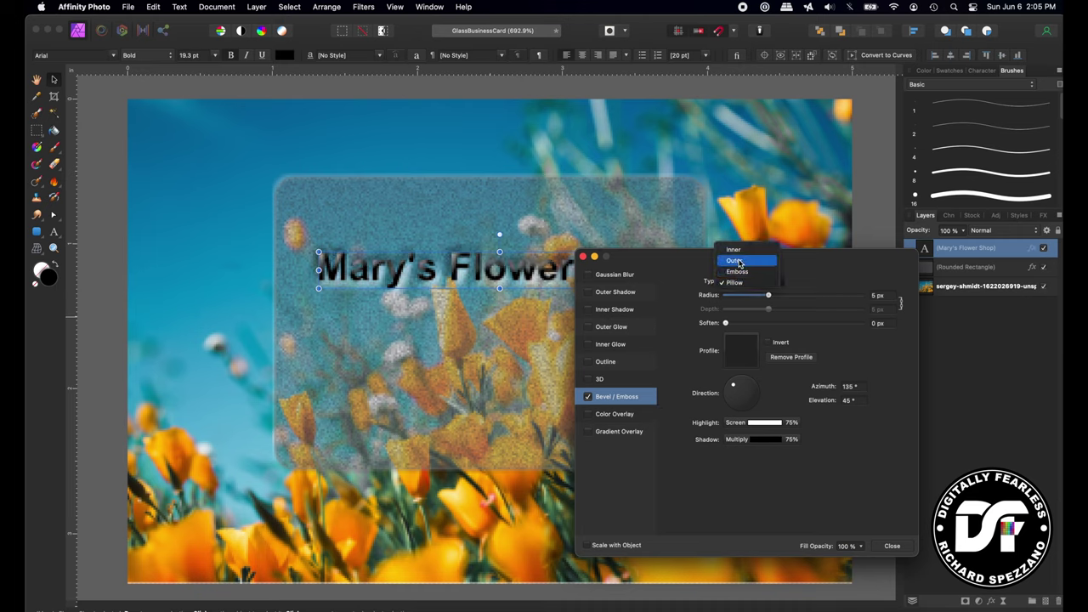
{"action": "left_click", "coordinate": [736, 260]}
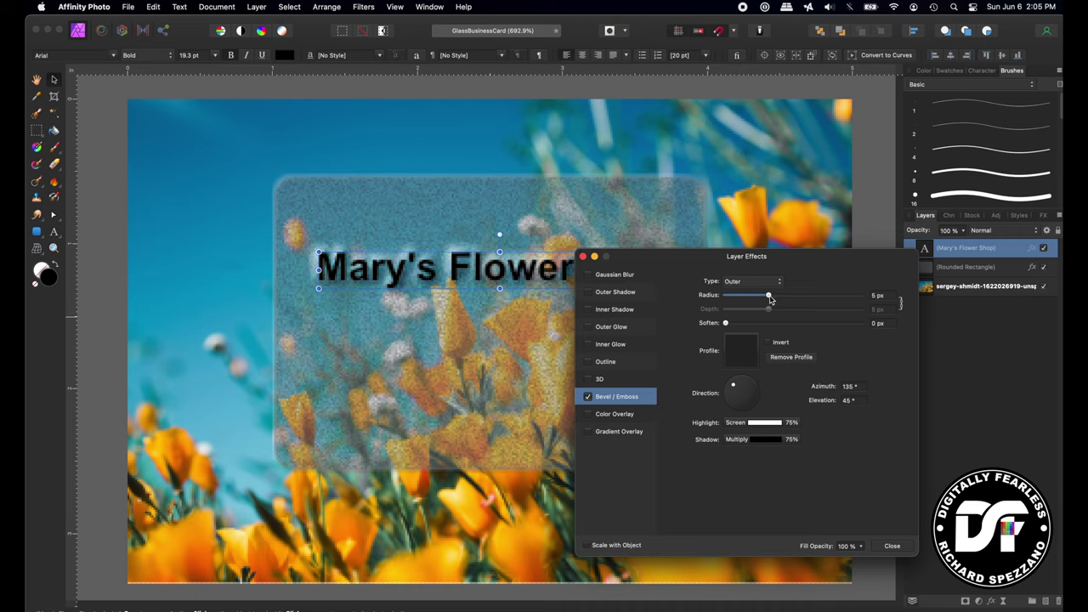
{"action": "mouse_move", "coordinate": [769, 298]}
{"action": "left_mouse_down"}
{"action": "mouse_move", "coordinate": [736, 298]}
{"action": "mouse_move", "coordinate": [750, 298]}
{"action": "left_mouse_up"}
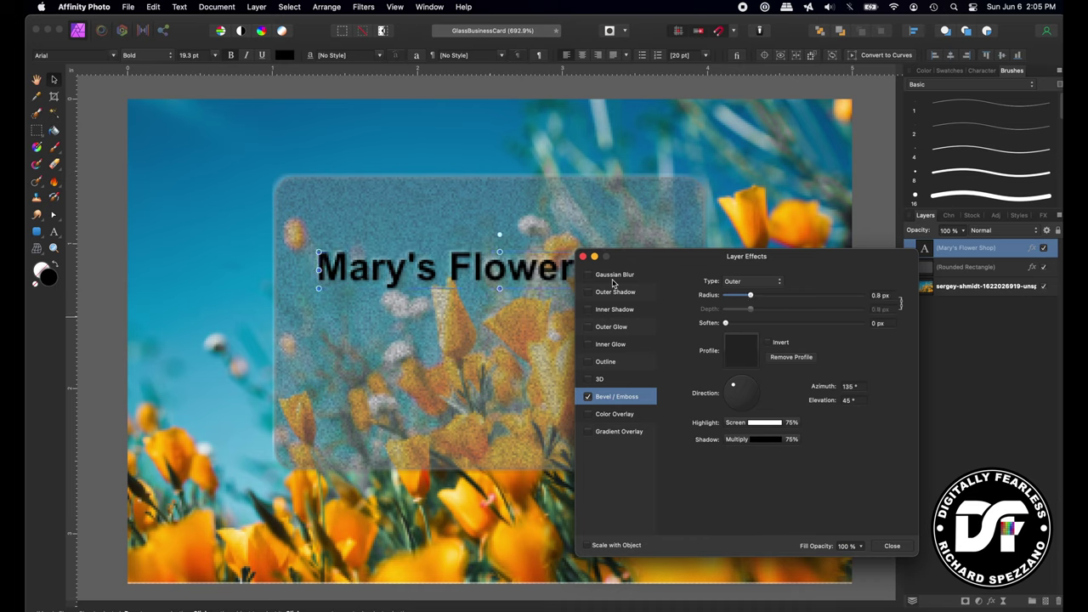
{"action": "left_click", "coordinate": [582, 257]}
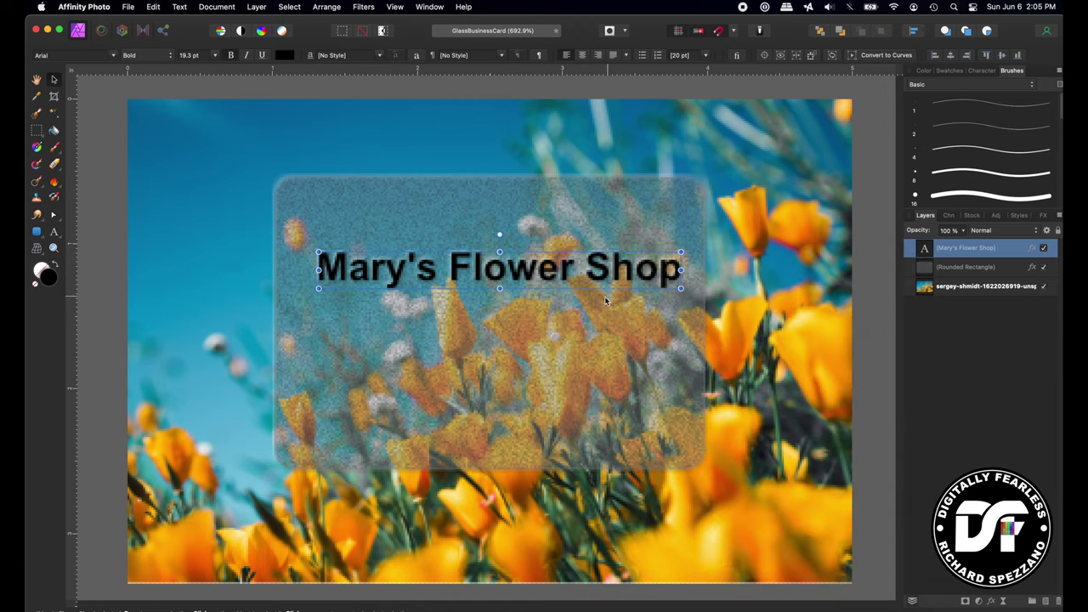
- Adjust the heading's text colour and nudge it slightly right and down
{"action": "left_click", "coordinate": [283, 54]}
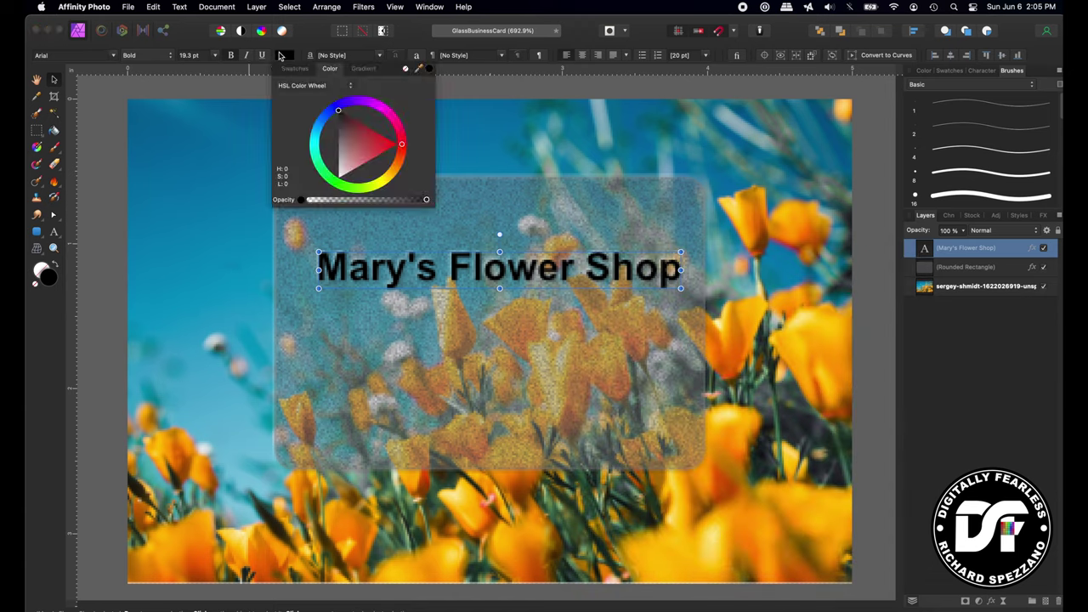
{"action": "left_click_drag", "start_coordinate": [345, 132], "coordinate": [324, 104]}
{"action": "left_click", "coordinate": [54, 80]}
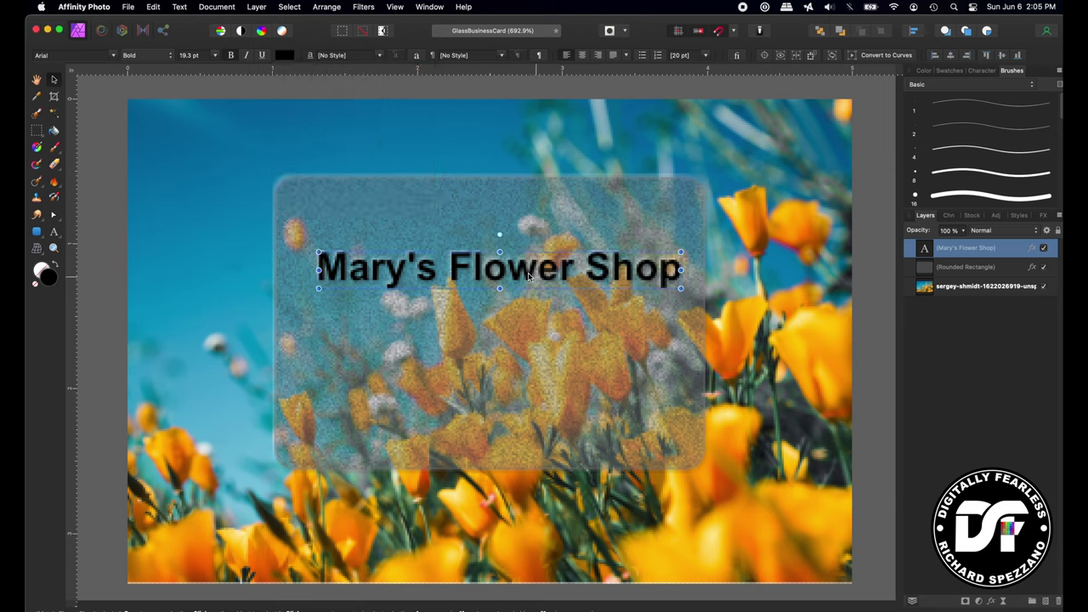
{"action": "left_click_drag", "start_coordinate": [513, 274], "coordinate": [514, 272]}
- Swap the card's bevel for a 3D effect at 2.5 px radius and shift the card slightly right
{"action": "left_click", "coordinate": [928, 268]}
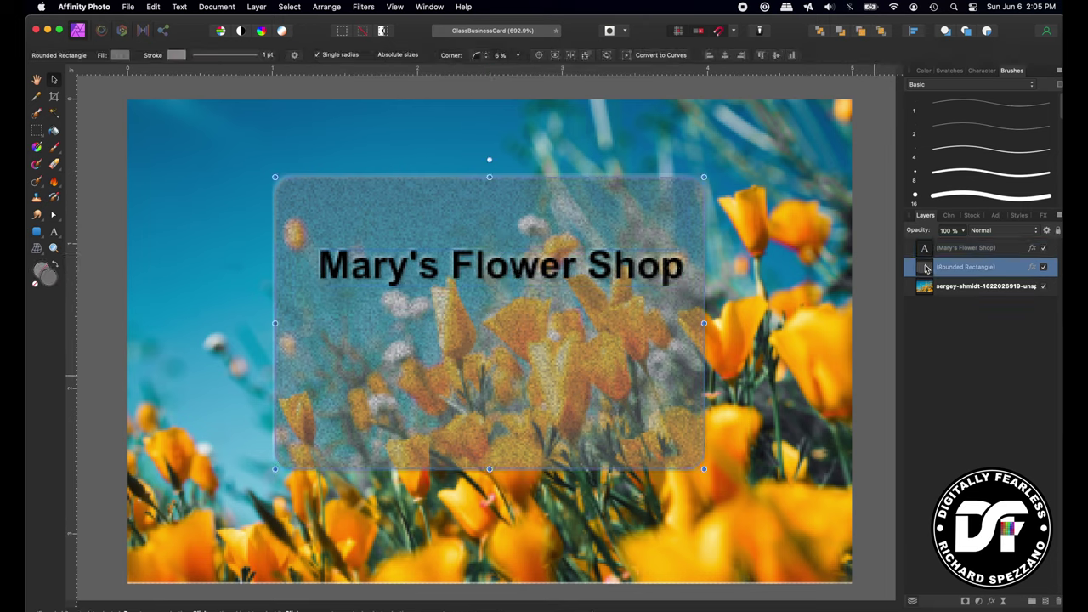
{"action": "left_click", "coordinate": [1033, 268]}
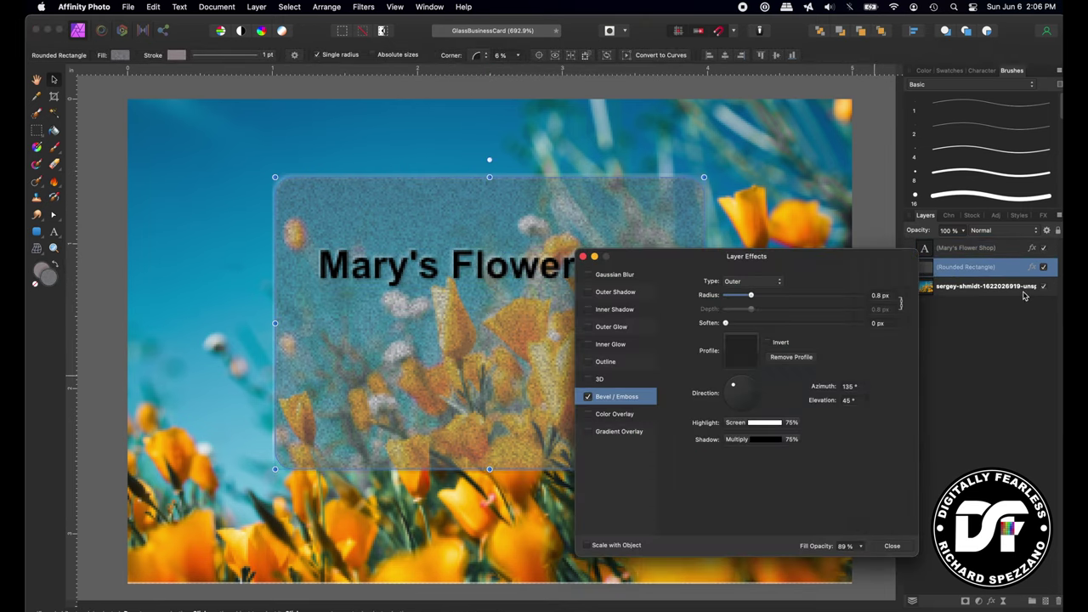
{"action": "left_click", "coordinate": [585, 397]}
{"action": "left_click", "coordinate": [587, 379]}
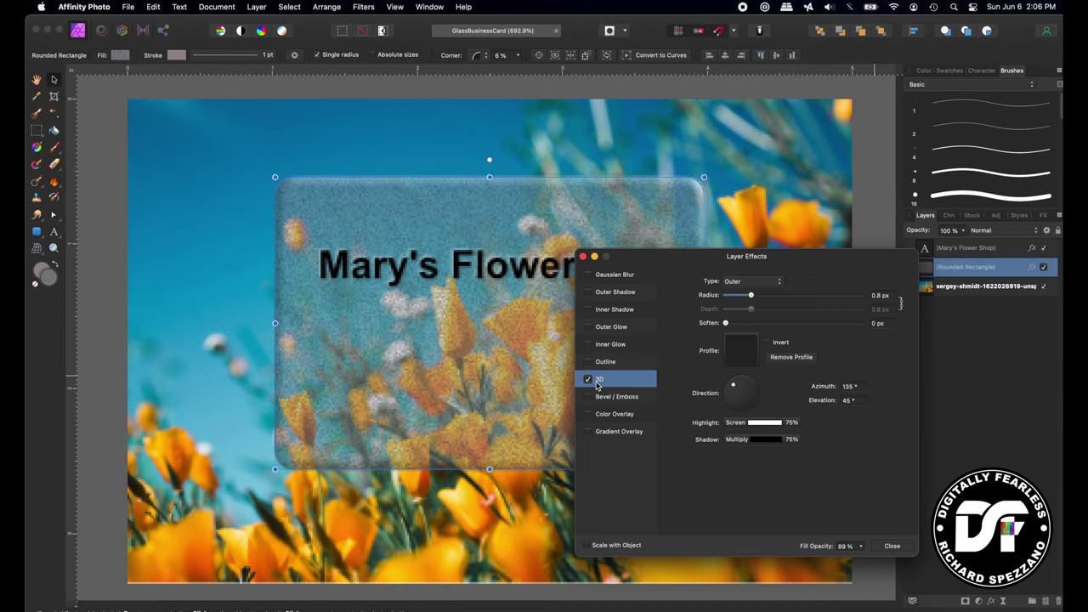
{"action": "left_click_drag", "start_coordinate": [773, 289], "coordinate": [760, 284]}
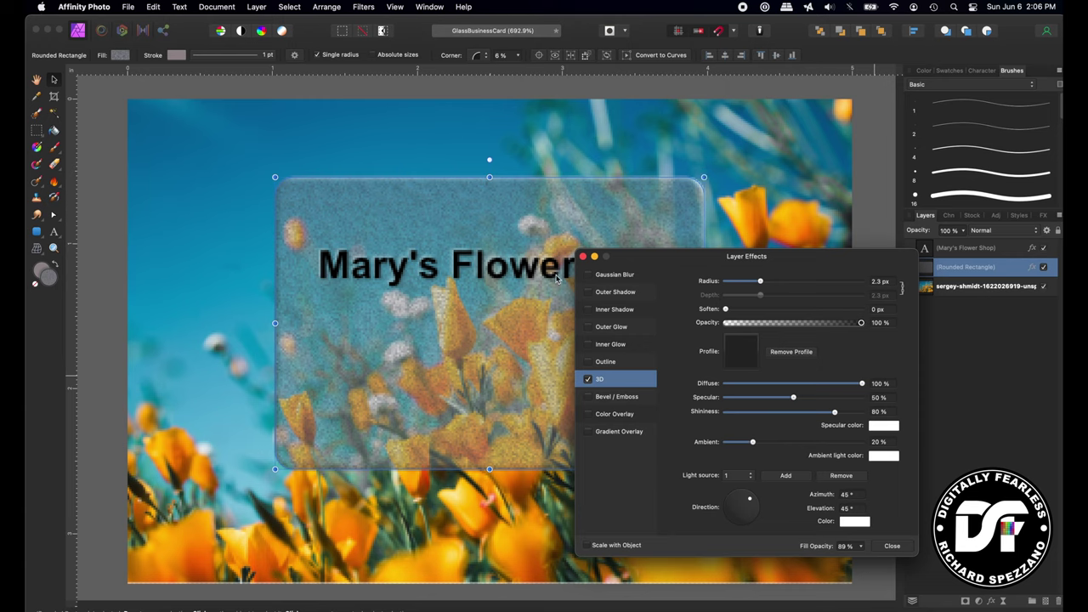
{"action": "key", "text": "Return"}
{"action": "mouse_move", "coordinate": [378, 274]}
{"action": "left_mouse_down"}
{"action": "mouse_move", "coordinate": [359, 274]}
{"action": "mouse_move", "coordinate": [378, 273]}
{"action": "left_mouse_up"}
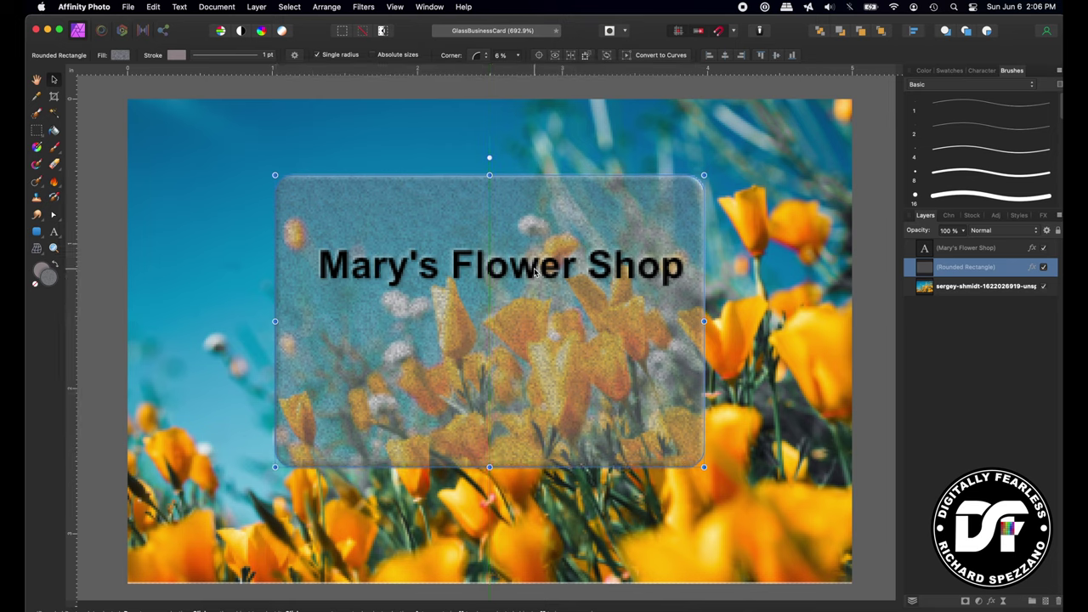
{"action": "mouse_move", "coordinate": [537, 272]}
{"action": "left_mouse_down"}
{"action": "mouse_move", "coordinate": [501, 274]}
{"action": "mouse_move", "coordinate": [549, 276]}
{"action": "mouse_move", "coordinate": [541, 272]}
{"action": "left_mouse_up"}
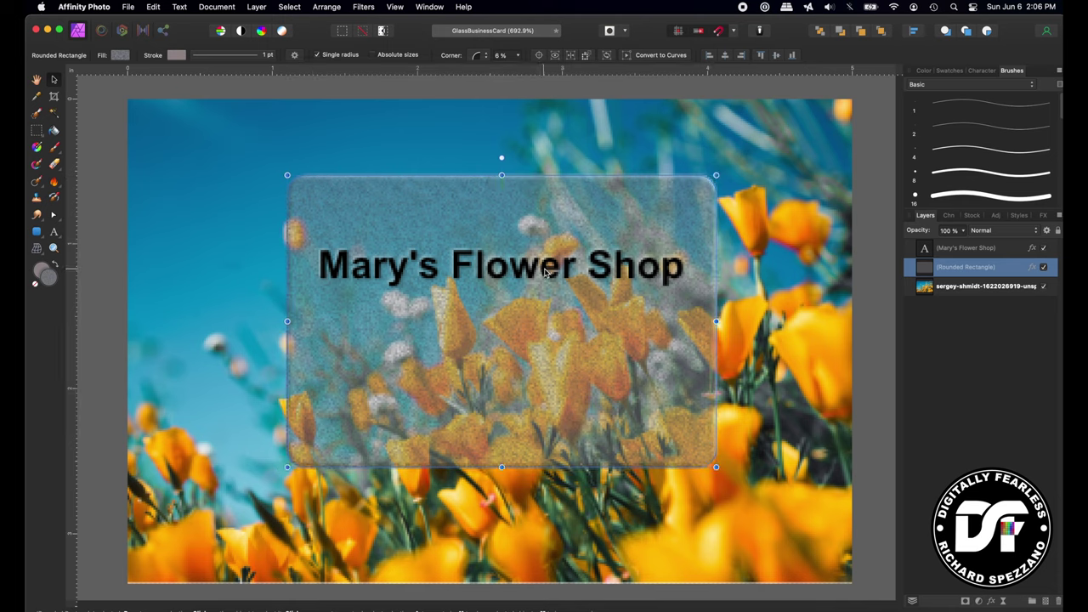
{"action": "left_click", "coordinate": [53, 233]}
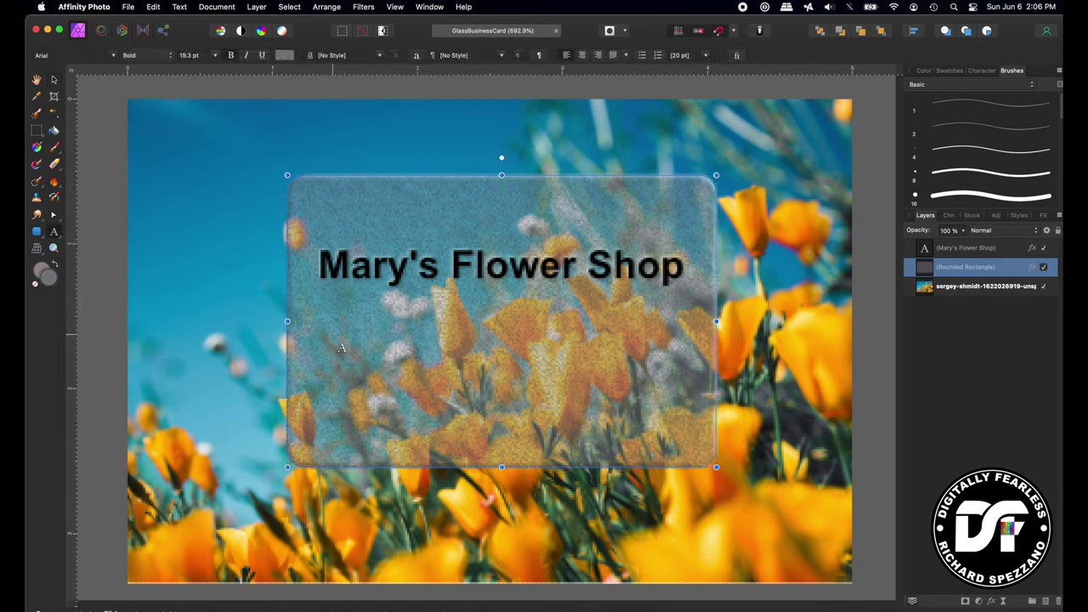
{"action": "left_click_drag", "start_coordinate": [316, 341], "coordinate": [327, 360]}
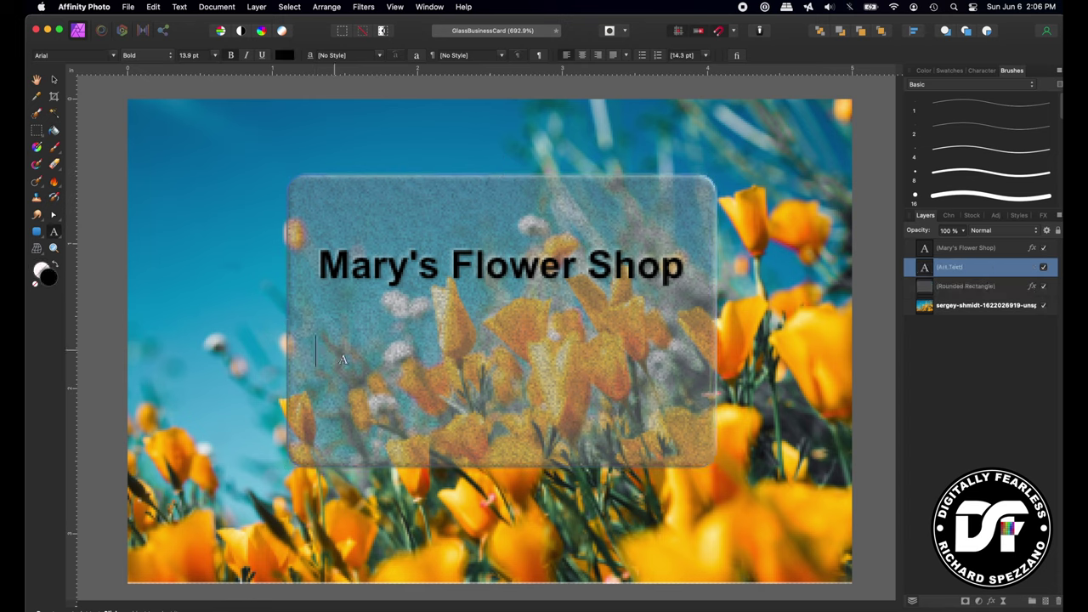
{"action": "type", "text": "1234"}
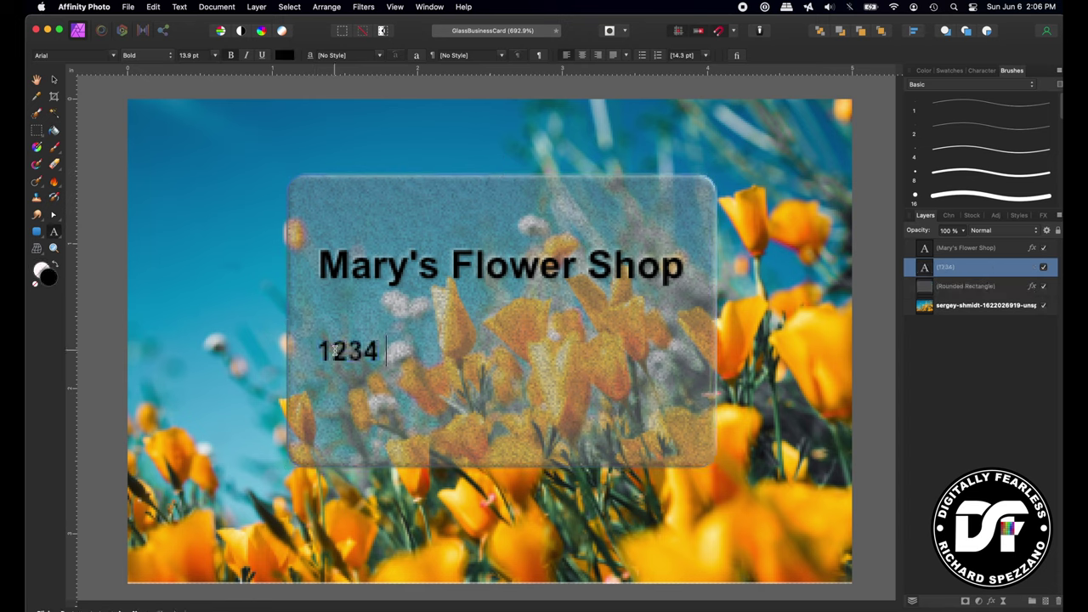
{"action": "type", "text": " 5678"}
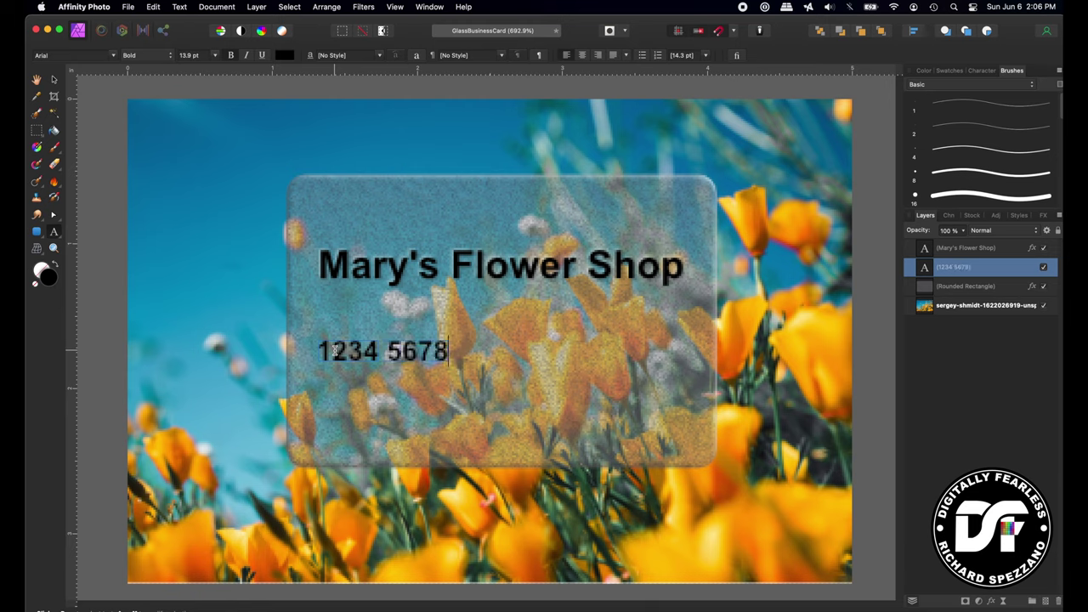
{"action": "type", "text": " 9876"}
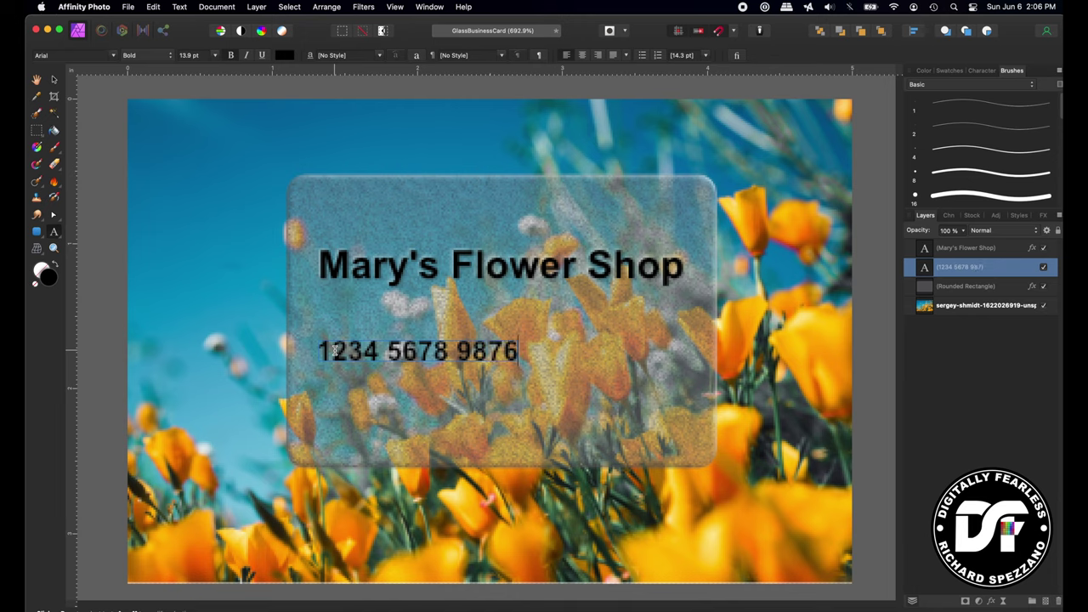
{"action": "type", "text": " 5432"}
{"action": "key", "text": "Escape"}
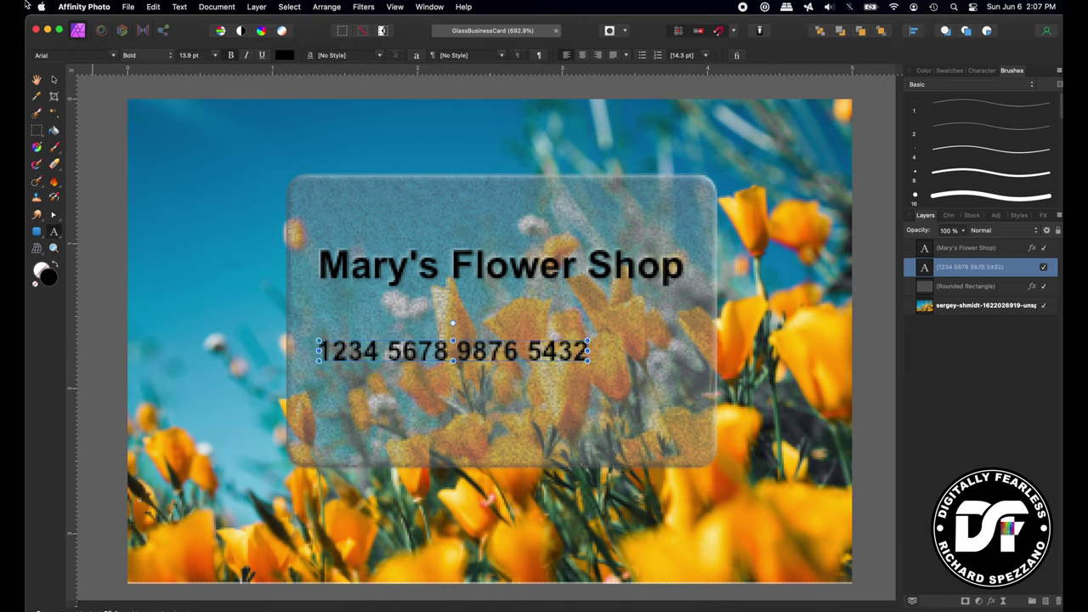
- Enlarge the card number to 16.7 pt and centre it under the shop name
{"action": "left_click", "coordinate": [54, 79]}
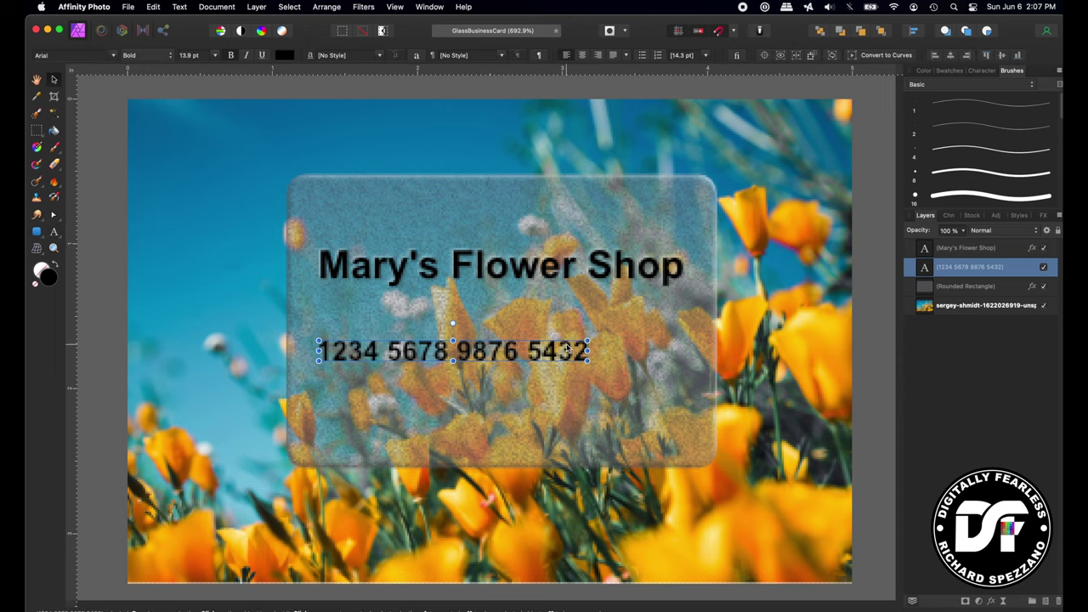
{"action": "left_click_drag", "start_coordinate": [570, 347], "coordinate": [605, 340]}
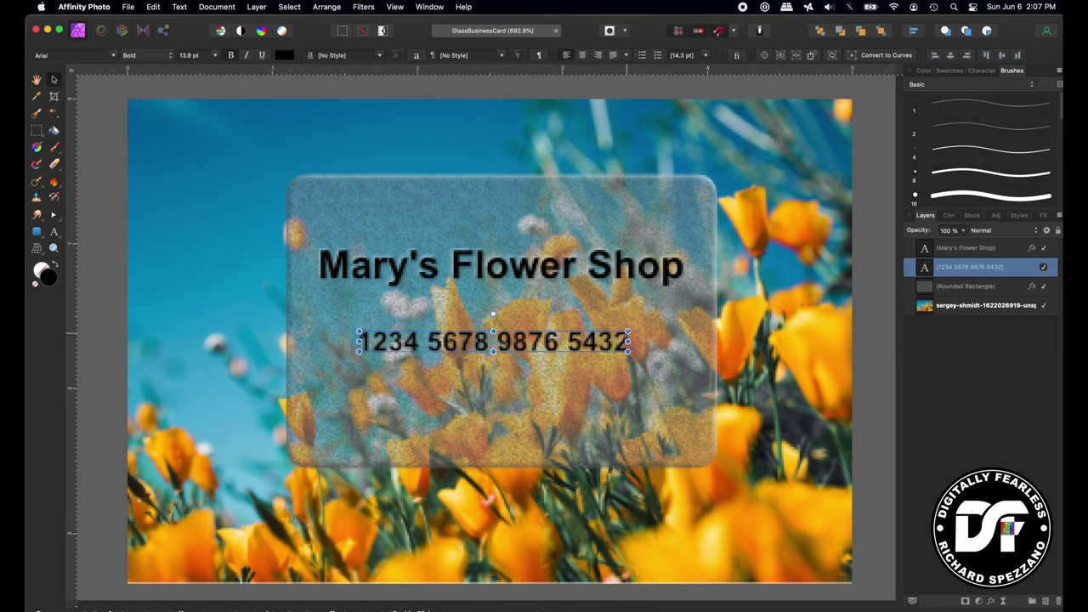
{"action": "left_click_drag", "start_coordinate": [627, 332], "coordinate": [683, 327]}
{"action": "left_click_drag", "start_coordinate": [570, 343], "coordinate": [551, 338]}
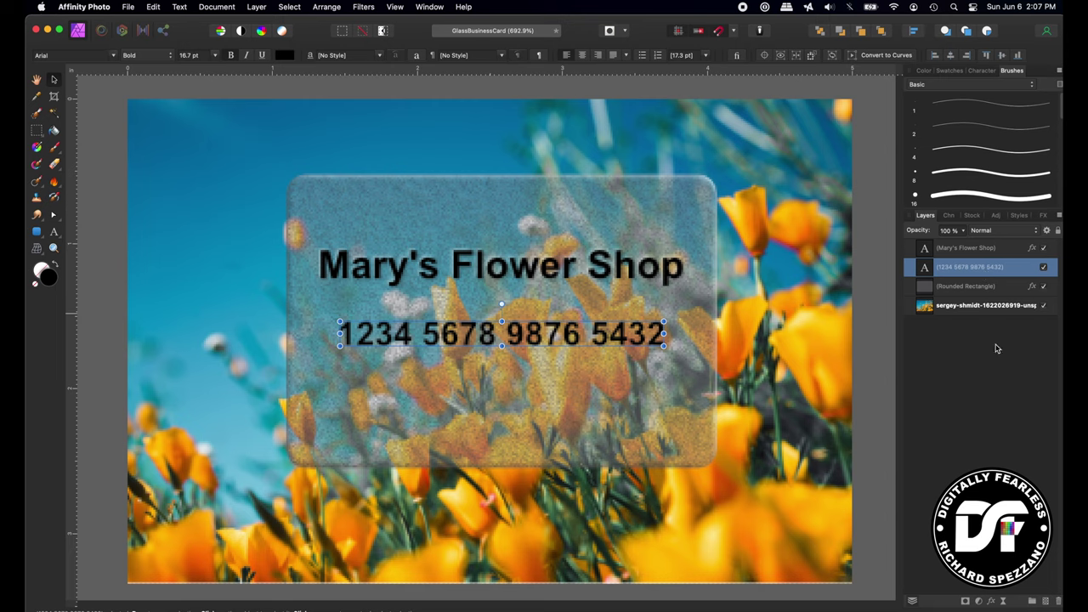
- Apply an Outer bevel/emboss with a 1 px radius to the card-number text
{"action": "left_click", "coordinate": [993, 601]}
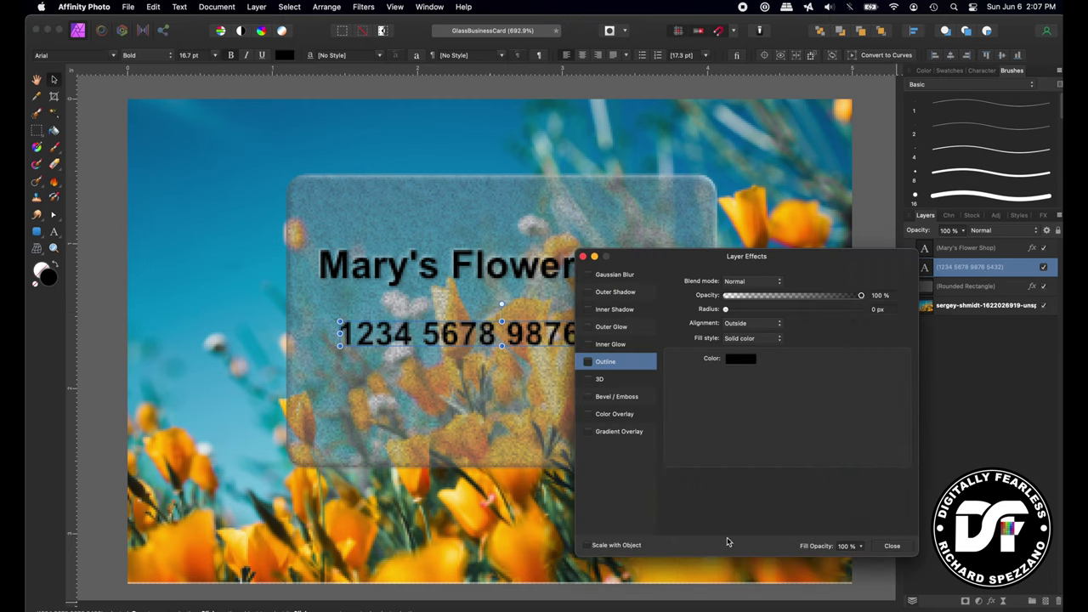
{"action": "left_click", "coordinate": [587, 396]}
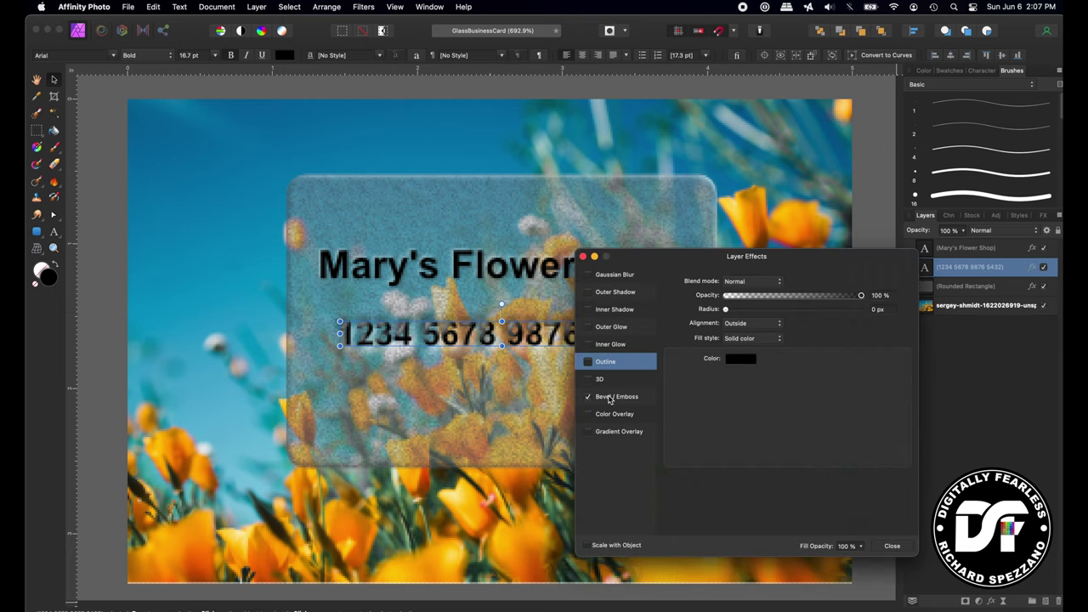
{"action": "left_click", "coordinate": [752, 282]}
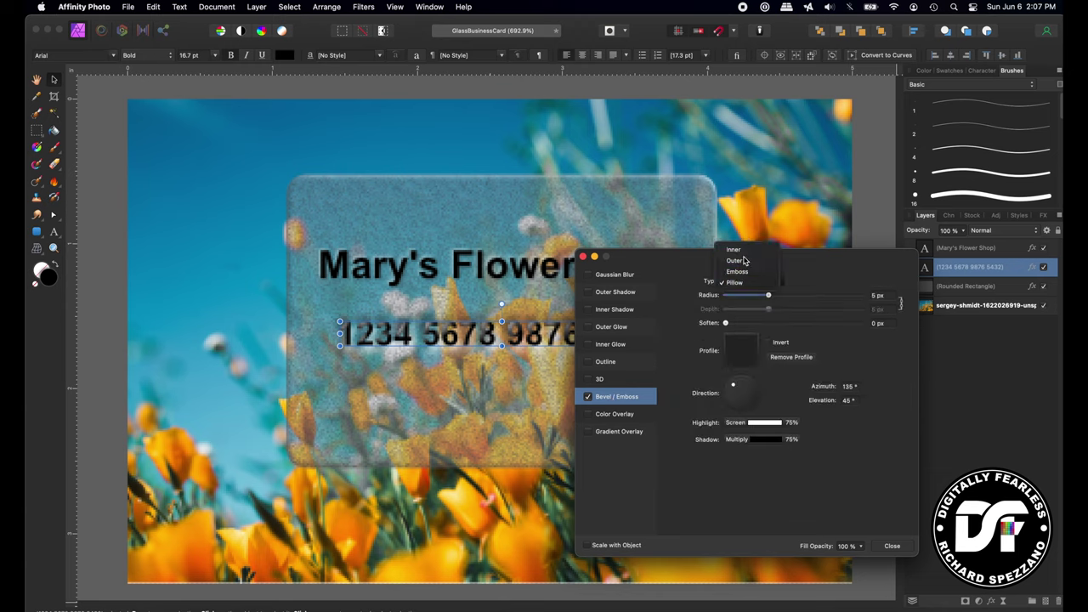
{"action": "left_click", "coordinate": [738, 260]}
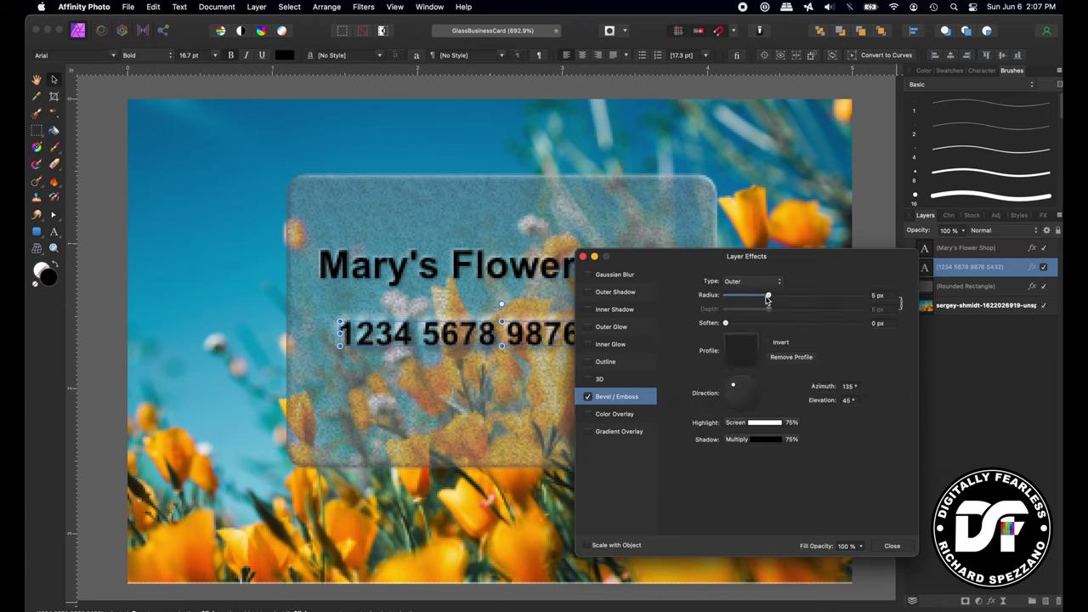
{"action": "left_click_drag", "start_coordinate": [766, 298], "coordinate": [759, 302]}
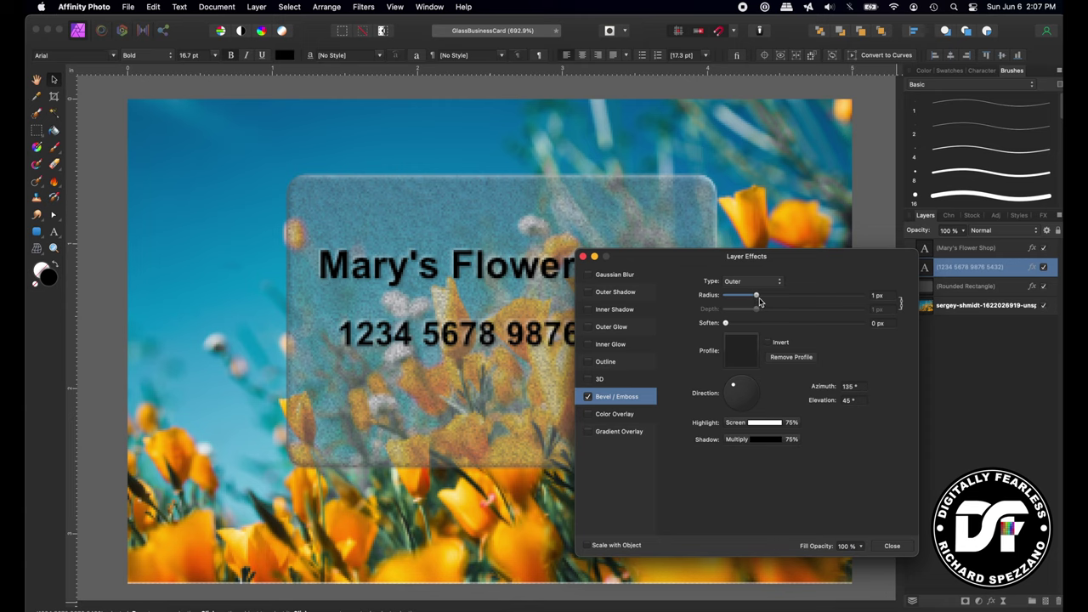
{"action": "left_click", "coordinate": [582, 256]}
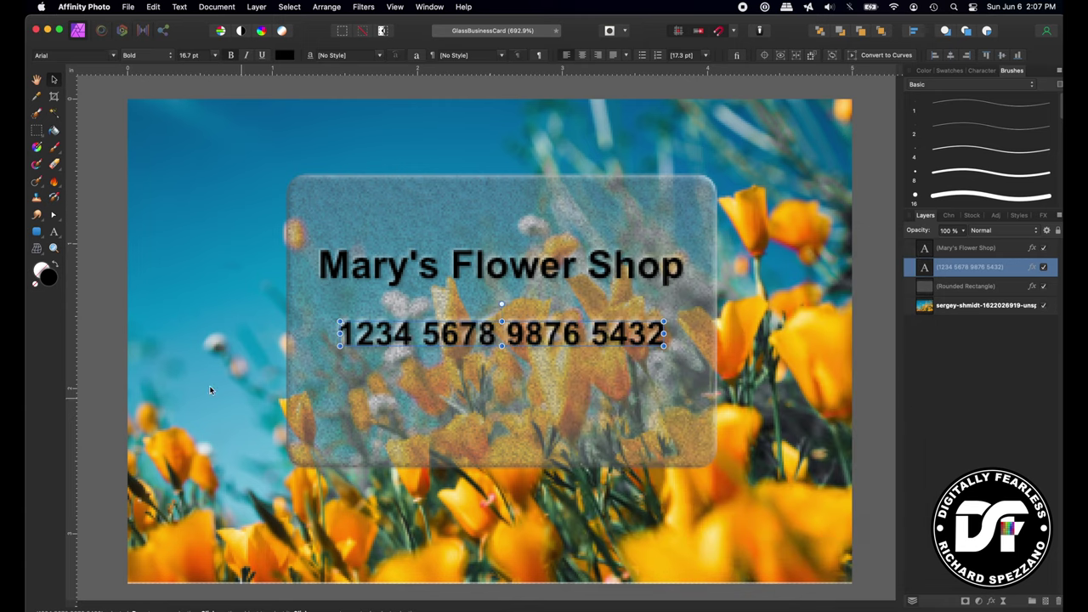
{"action": "left_click", "coordinate": [53, 232]}
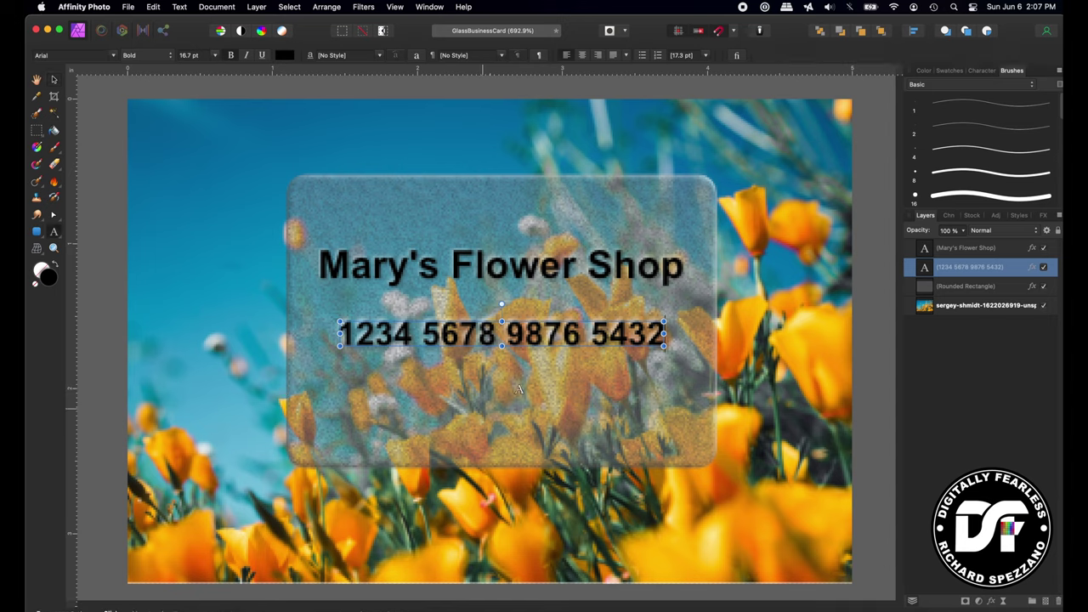
- Add 'Exp. 10/23' at 9.8 pt under the right end of the card number
{"action": "left_click_drag", "start_coordinate": [548, 395], "coordinate": [537, 387]}
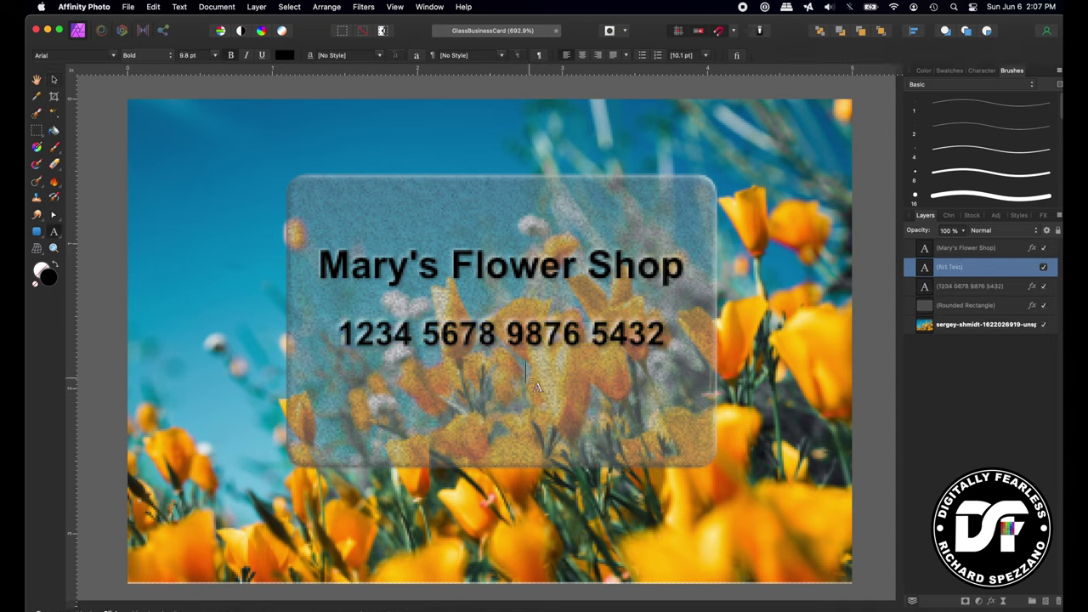
{"action": "type", "text": "Exp."}
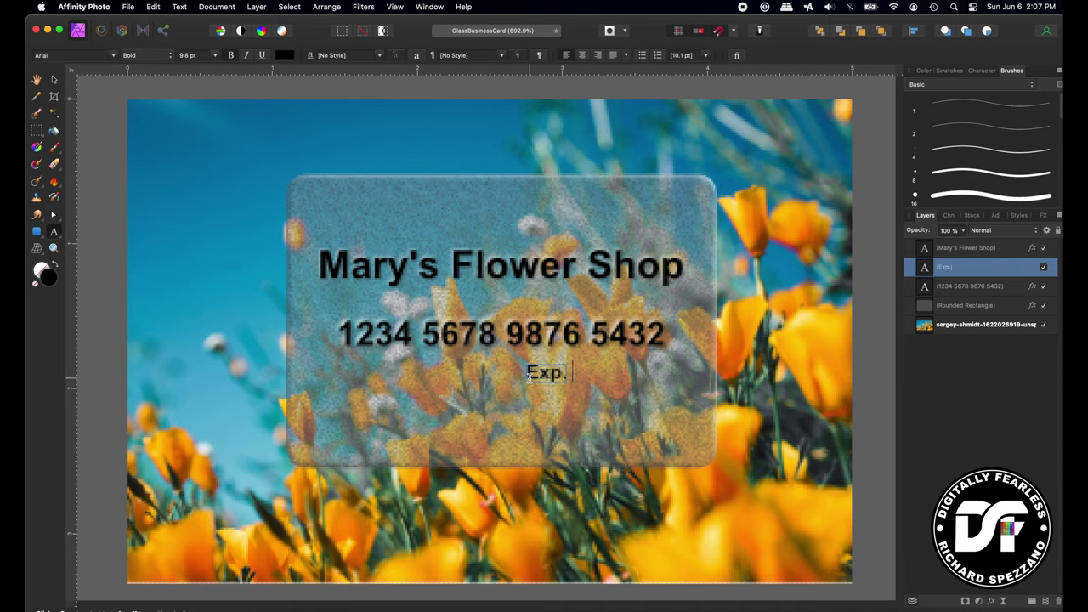
{"action": "type", "text": " 10/23"}
{"action": "key", "text": "Escape"}
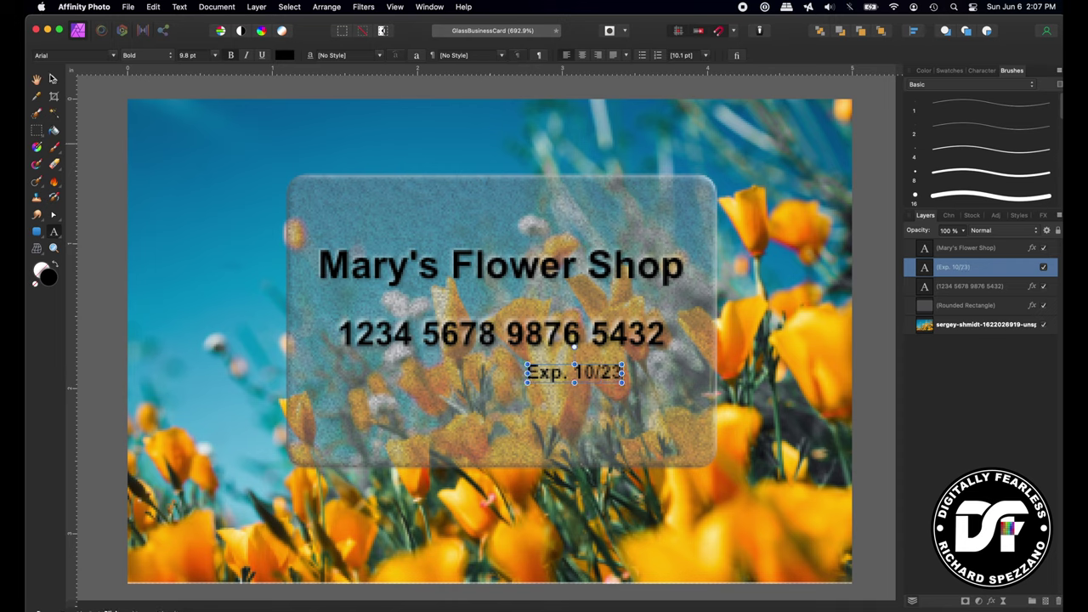
{"action": "key", "text": "v"}
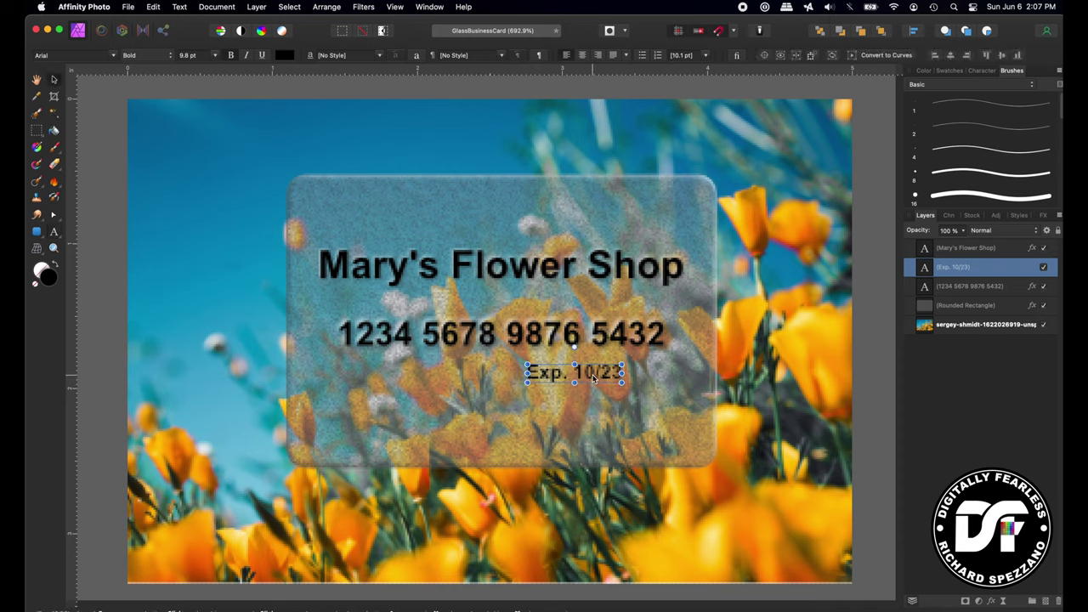
{"action": "left_click_drag", "start_coordinate": [594, 379], "coordinate": [628, 379]}
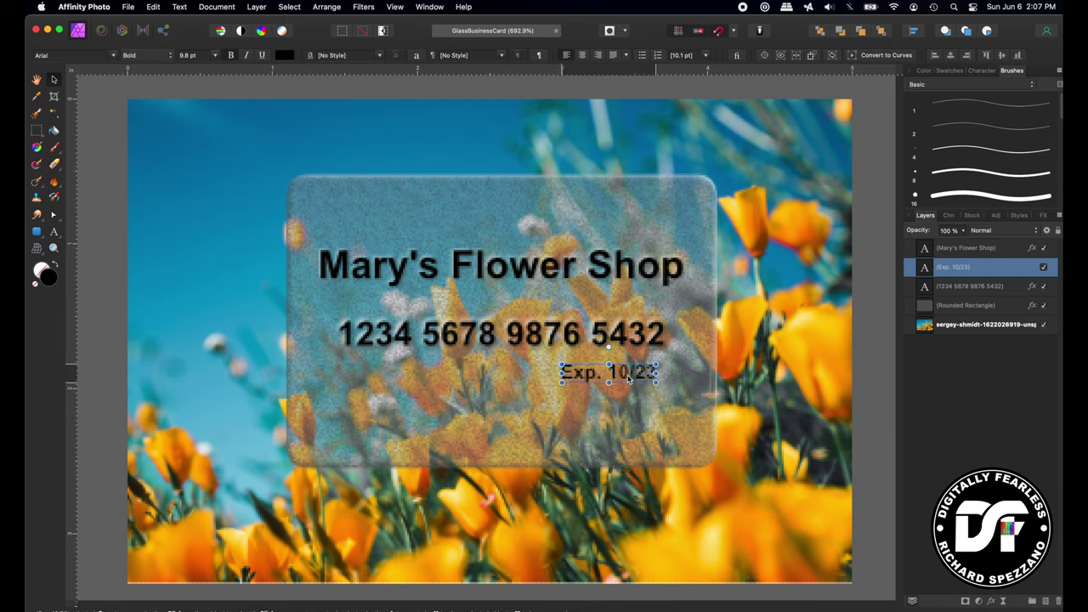
{"action": "left_click", "coordinate": [83, 319]}
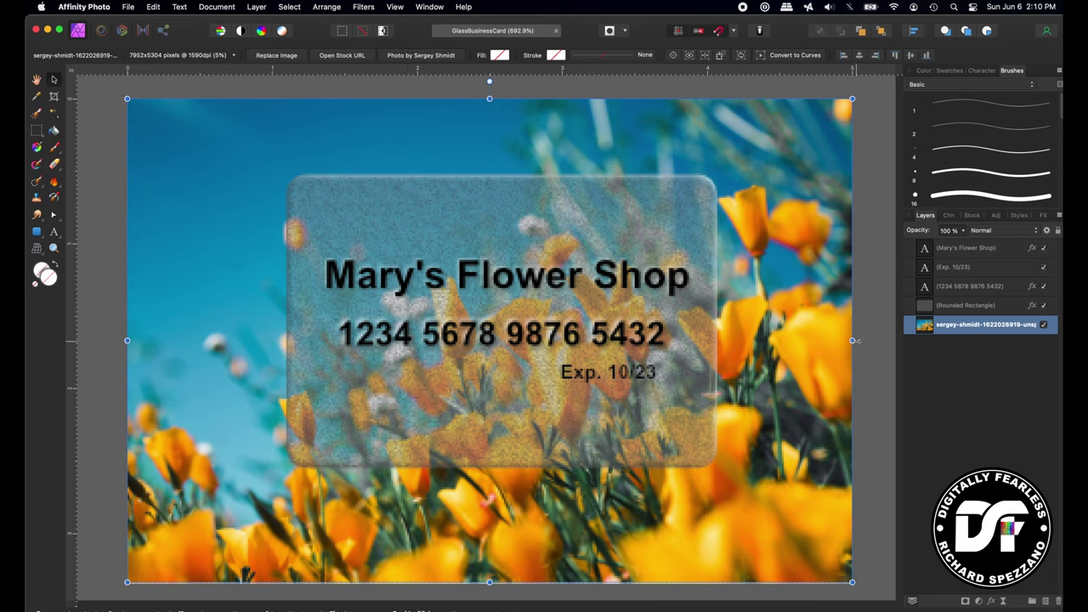
- Set the Rounded Rectangle card layer's opacity to 95%
{"action": "left_click", "coordinate": [975, 313]}
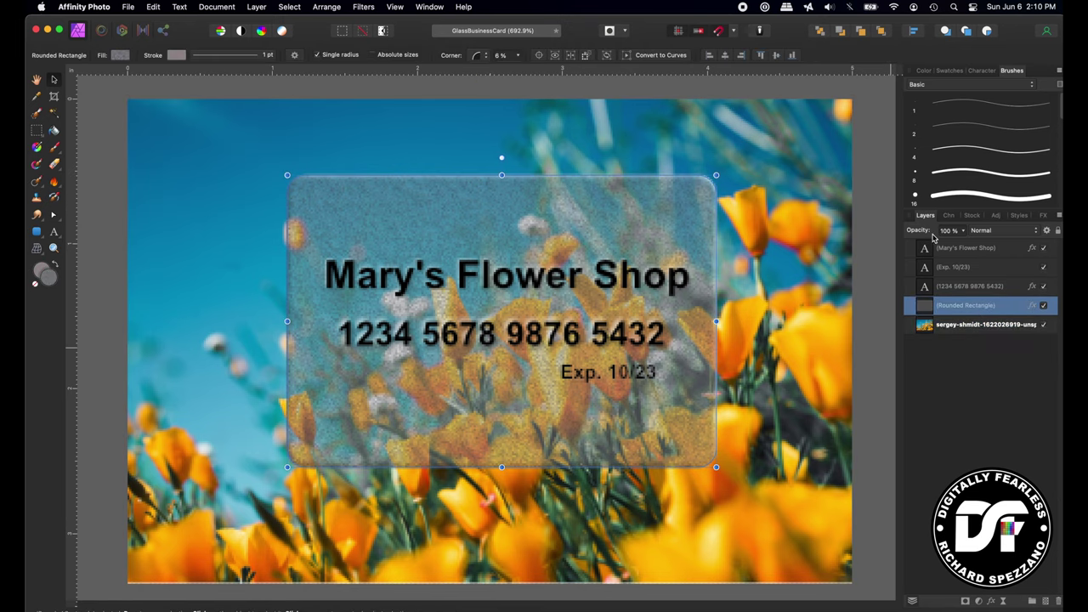
{"action": "mouse_move", "coordinate": [929, 237]}
{"action": "left_mouse_down"}
{"action": "mouse_move", "coordinate": [905, 242]}
{"action": "mouse_move", "coordinate": [922, 238]}
{"action": "left_mouse_up"}
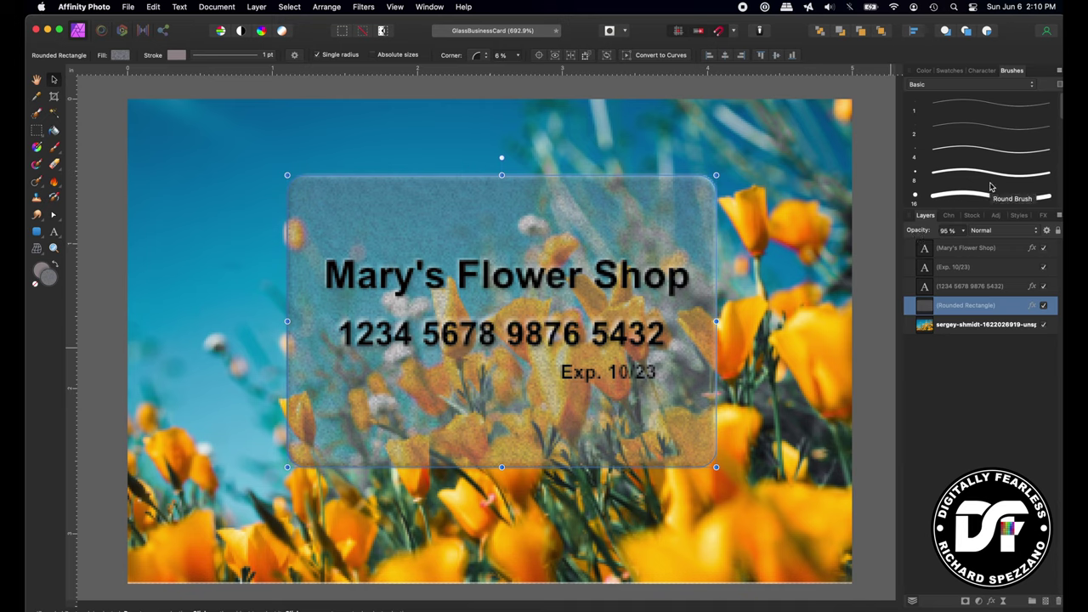